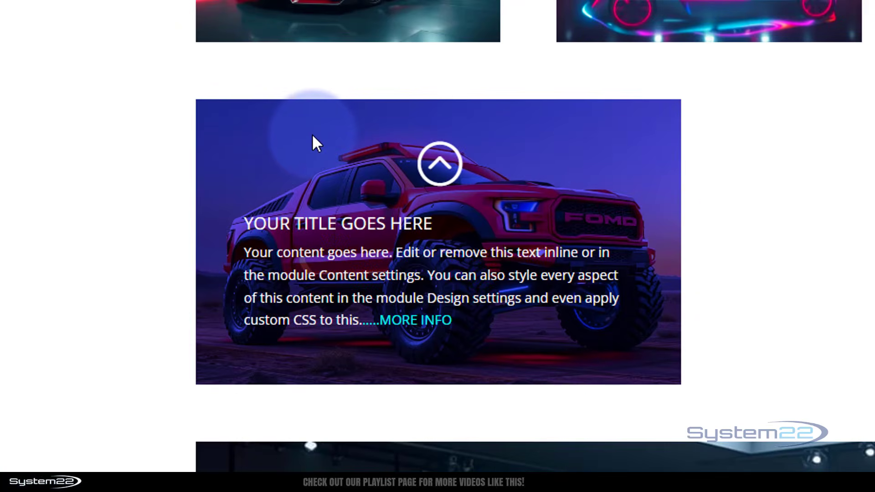
Step: Preview the red truck card by opening its overlay through MORE INFO and the card itself, closing it each time
click(411, 319)
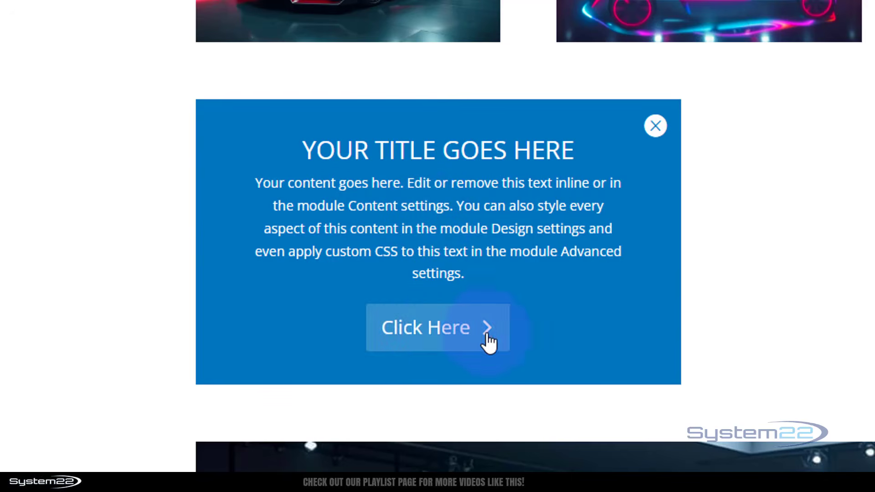
click(656, 126)
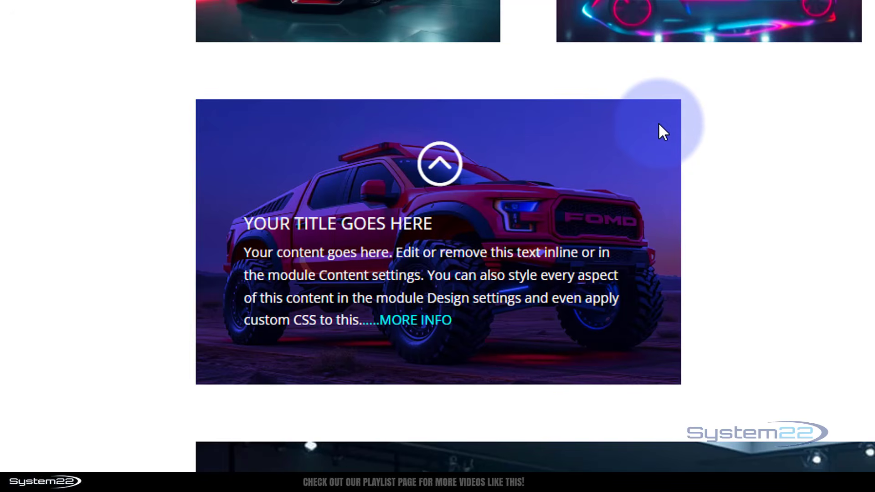
click(543, 201)
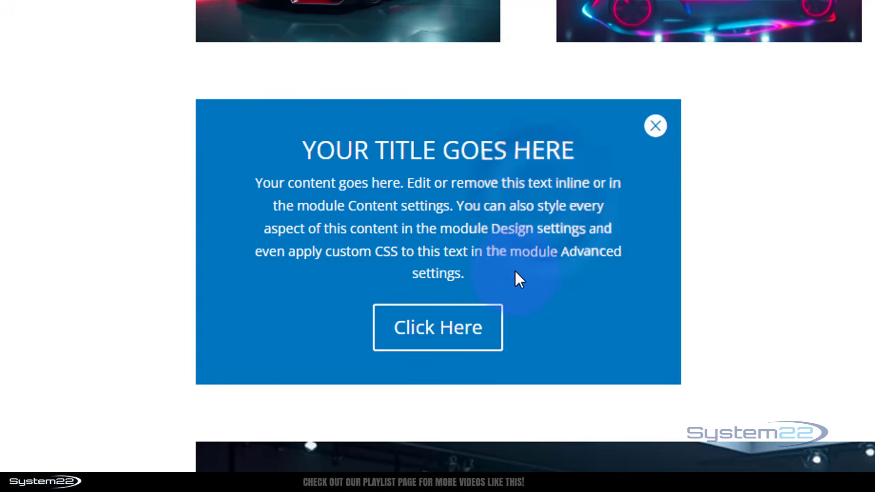
click(655, 125)
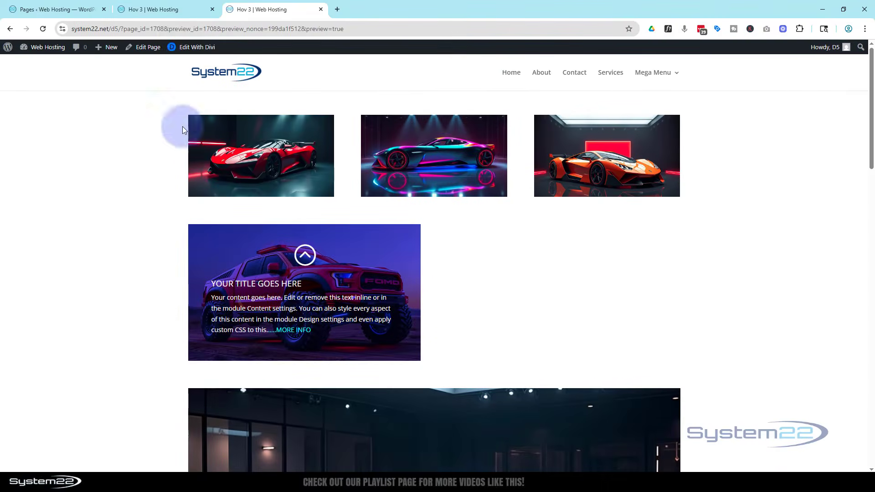
Step: Switch to the Divi builder tab and insert a Blurb module in the empty column beside the truck card
click(164, 10)
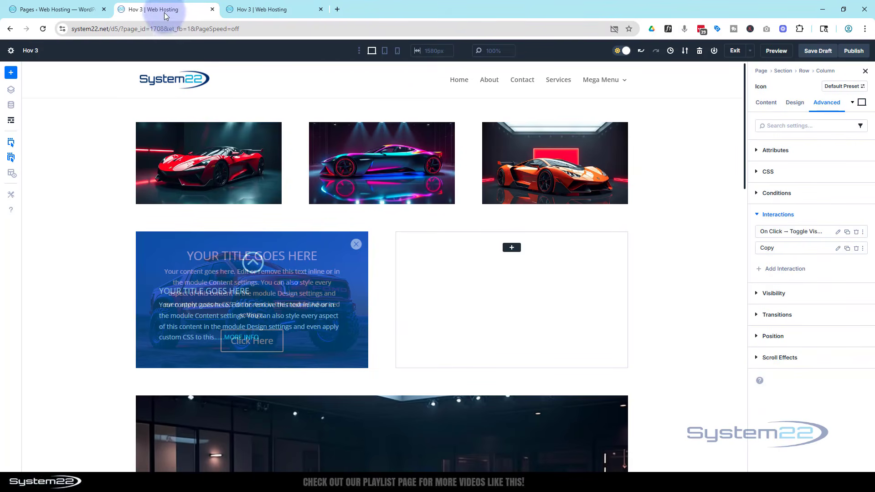
click(11, 121)
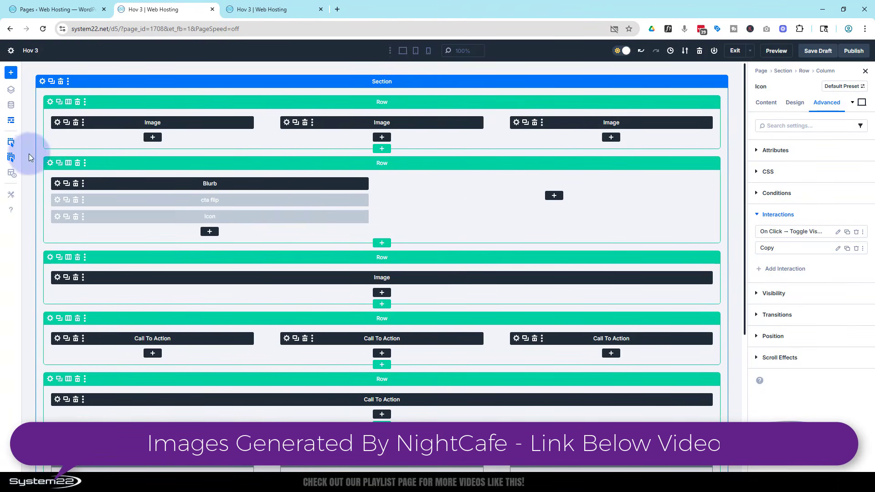
click(12, 122)
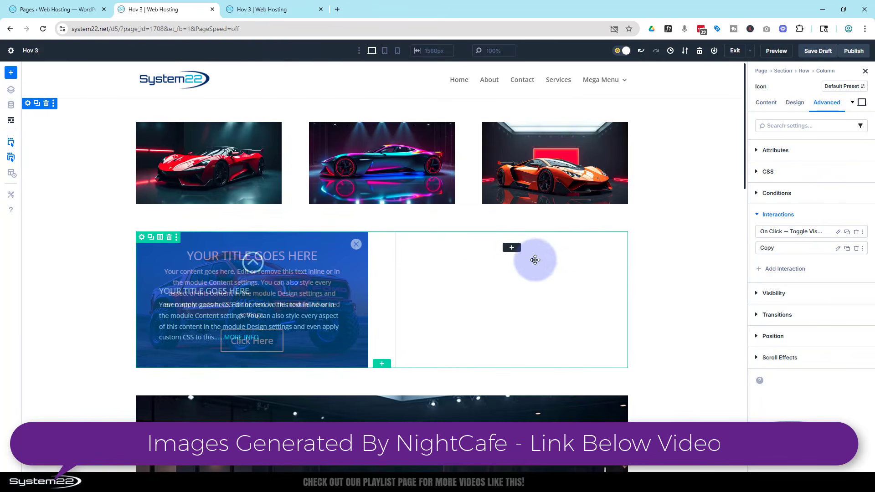
click(511, 248)
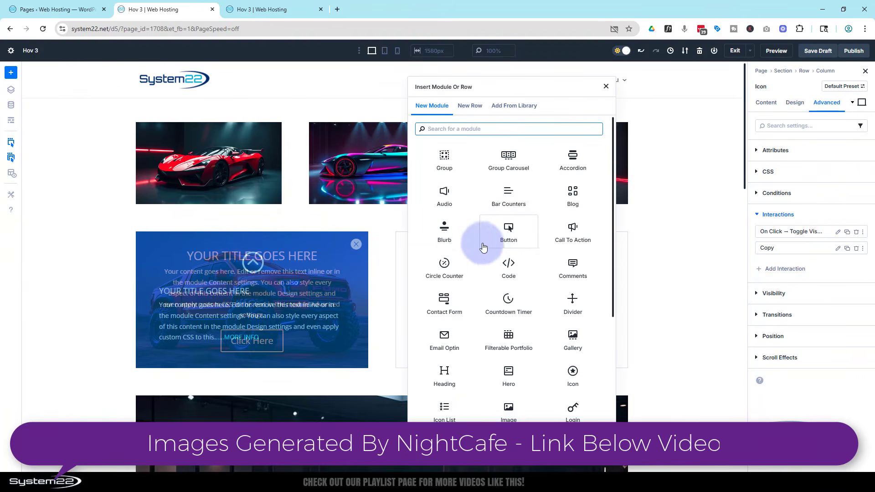
click(447, 232)
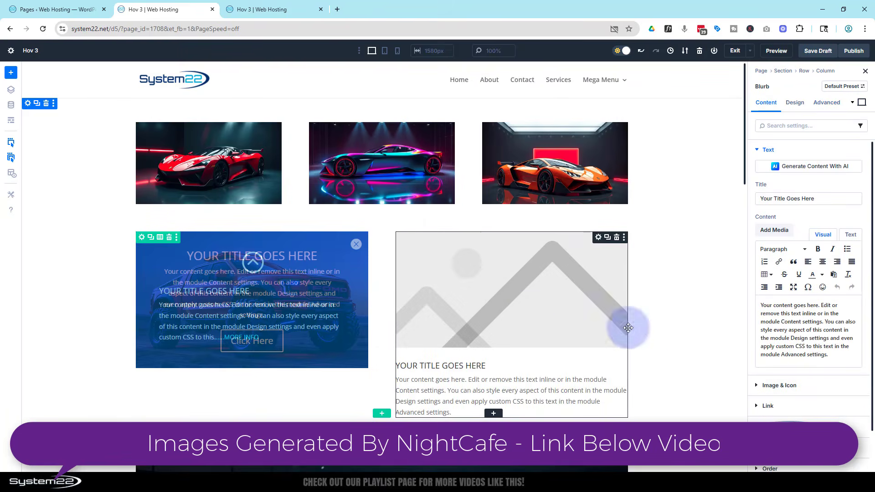
Step: Replace "text in the module Advanced settings." at the end of the blurb's body text with "....MORE INFO"
click(800, 347)
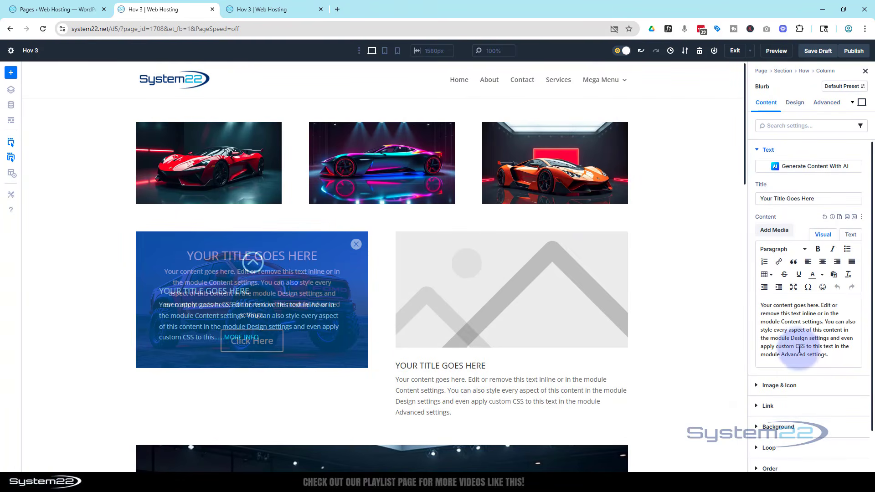
drag(823, 346, 841, 357)
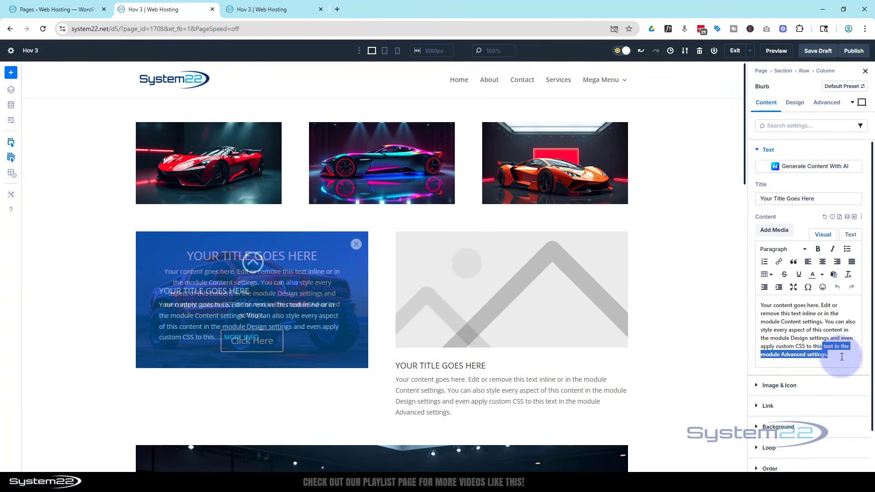
key(BackSpace)
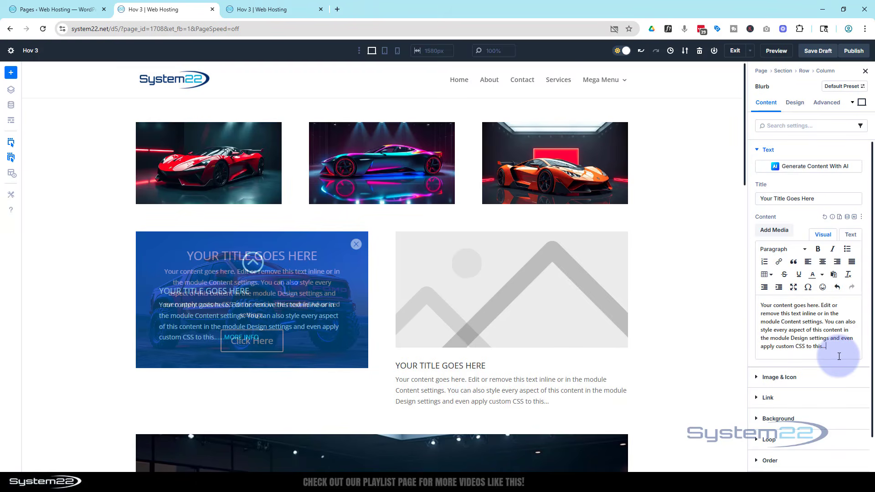
text(...M)
text(ORE)
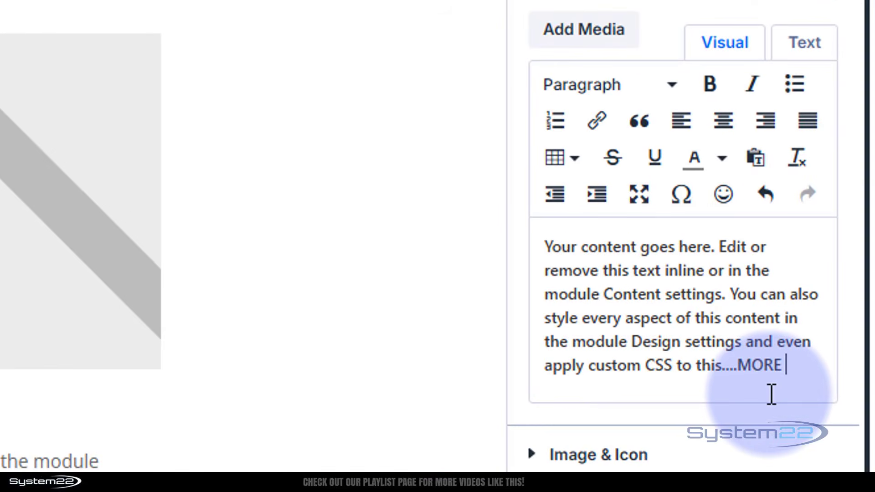
text( INFO)
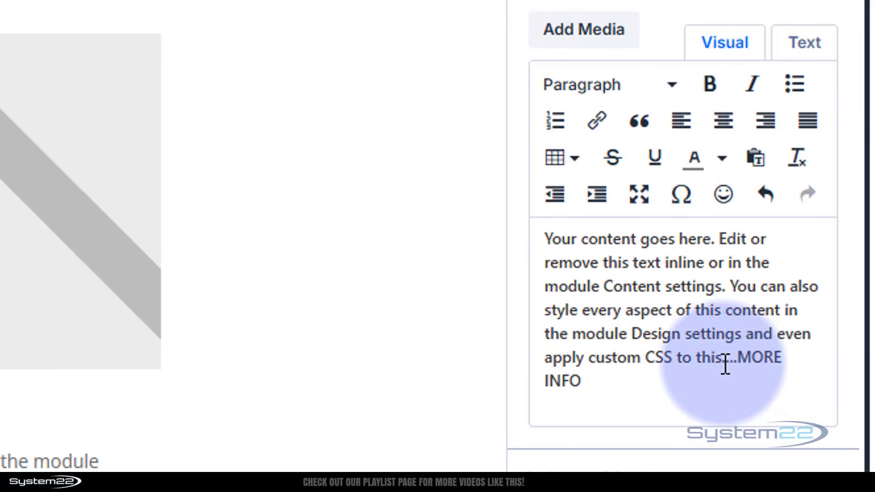
Step: Colour the "....MORE INFO" text at the end of the blurb's content bright cyan
drag(724, 363, 754, 370)
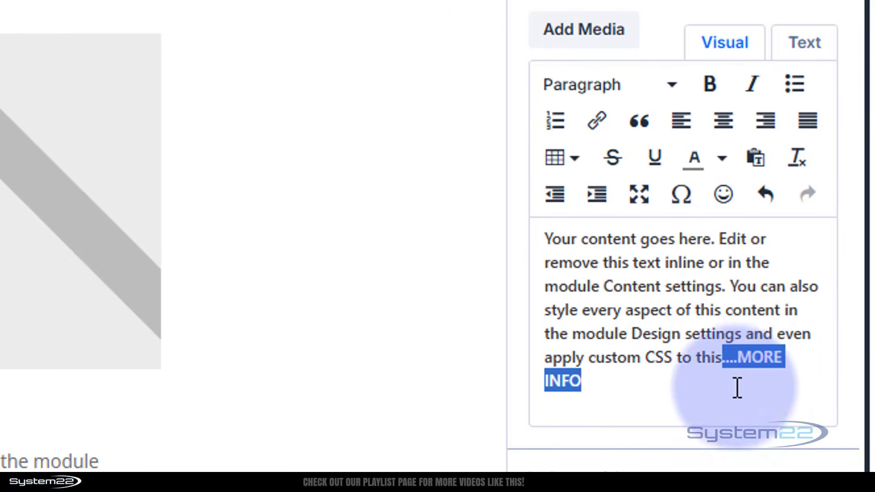
click(723, 162)
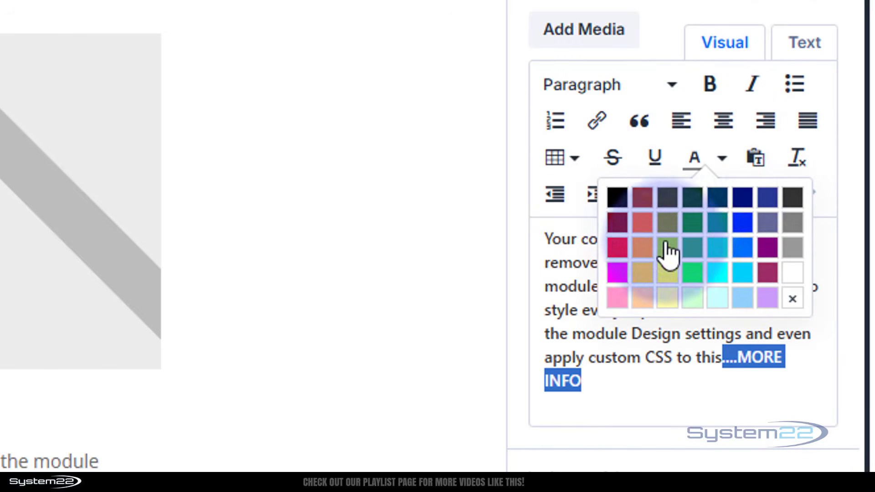
click(714, 273)
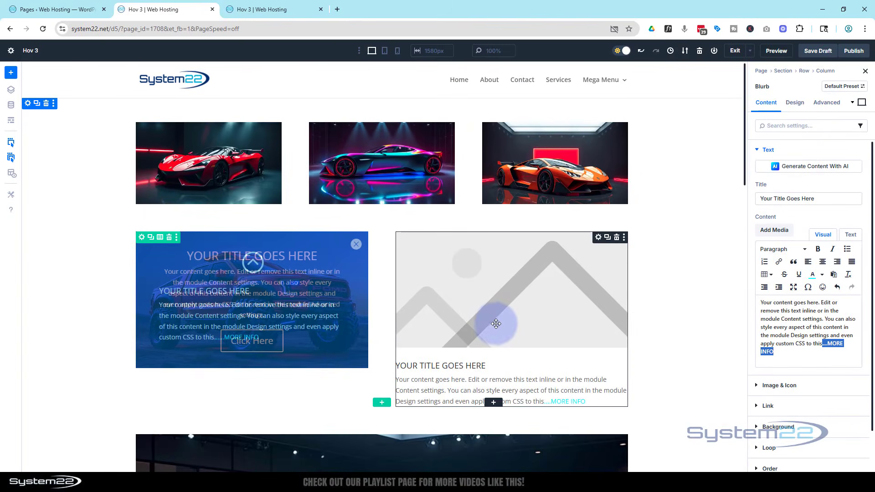
Step: Enable the icon for the blurb in place of its image and choose the circled double up-chevron
click(769, 385)
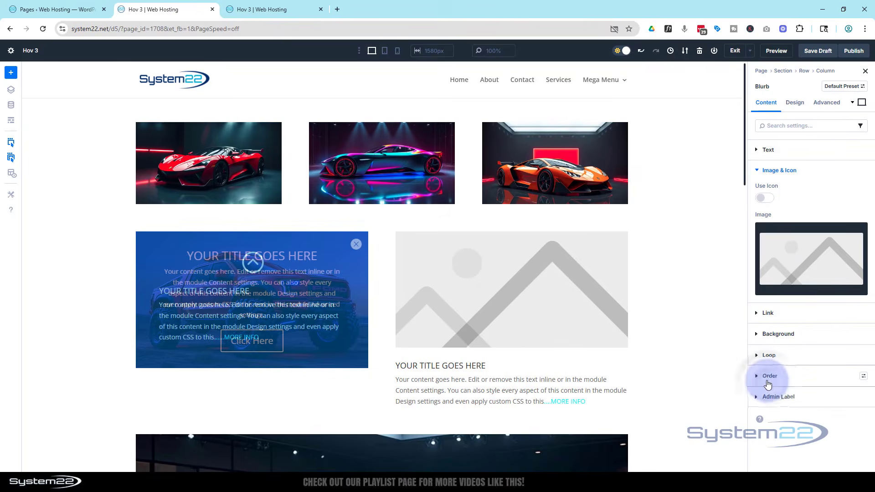
click(765, 199)
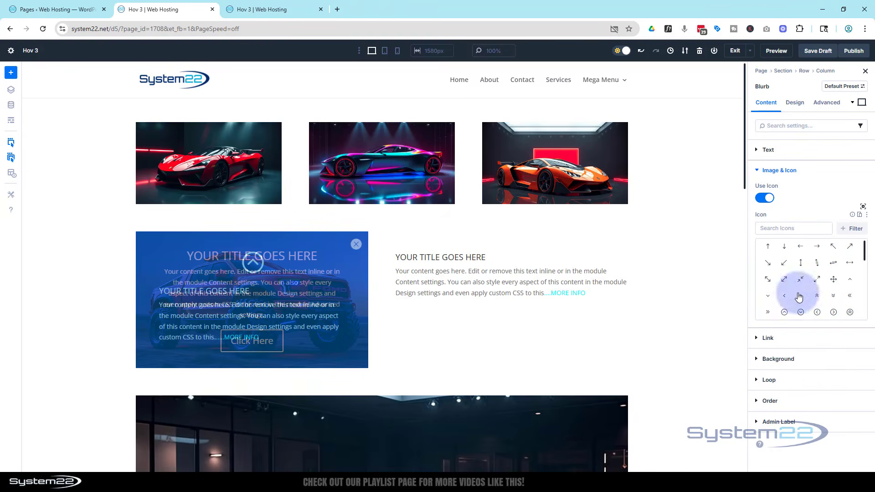
click(850, 312)
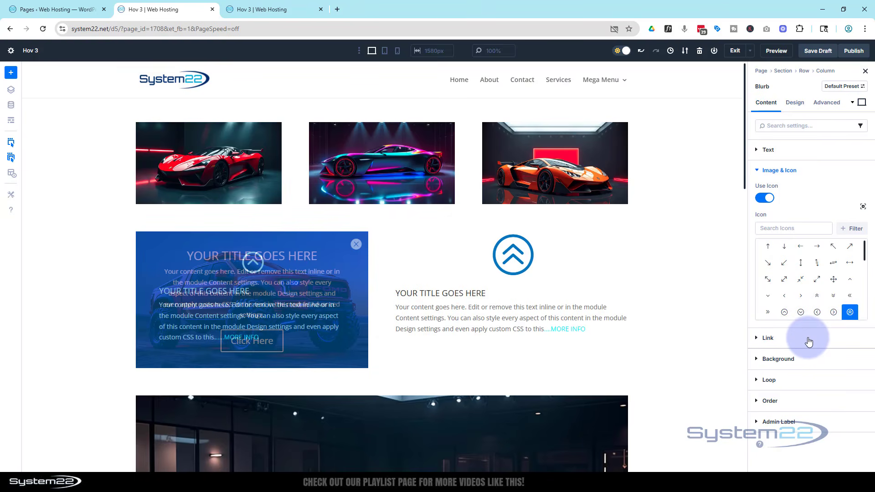
Step: Set the blurb's background image to the black sports car with red lights from the media library
click(780, 358)
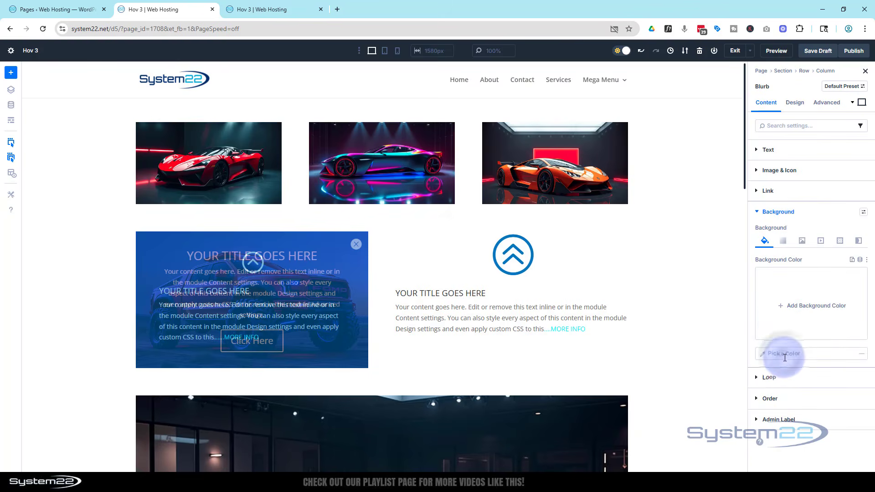
click(802, 240)
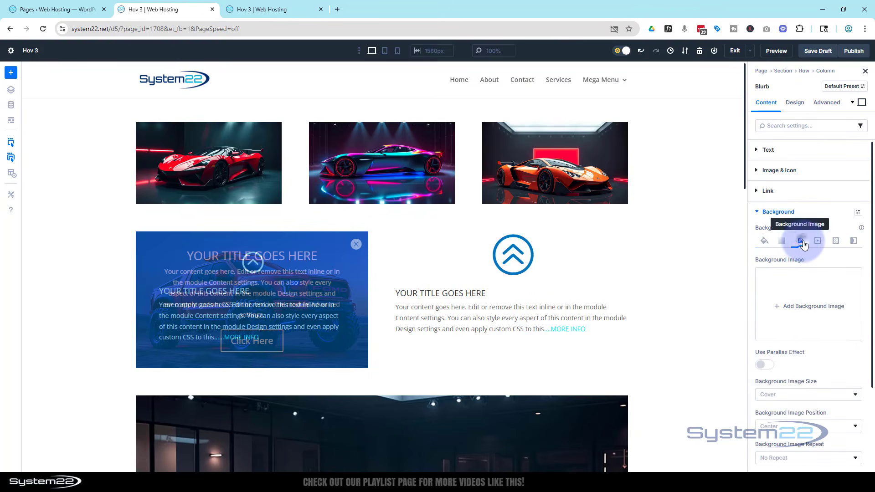
click(808, 308)
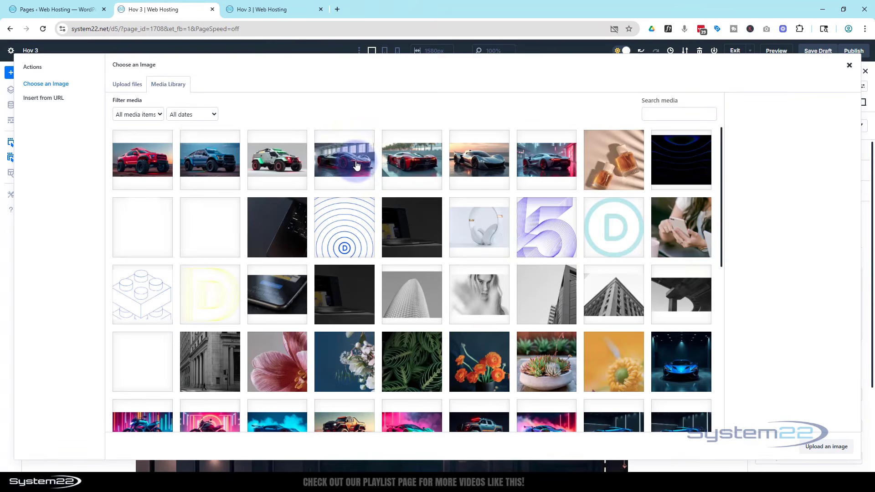
click(346, 162)
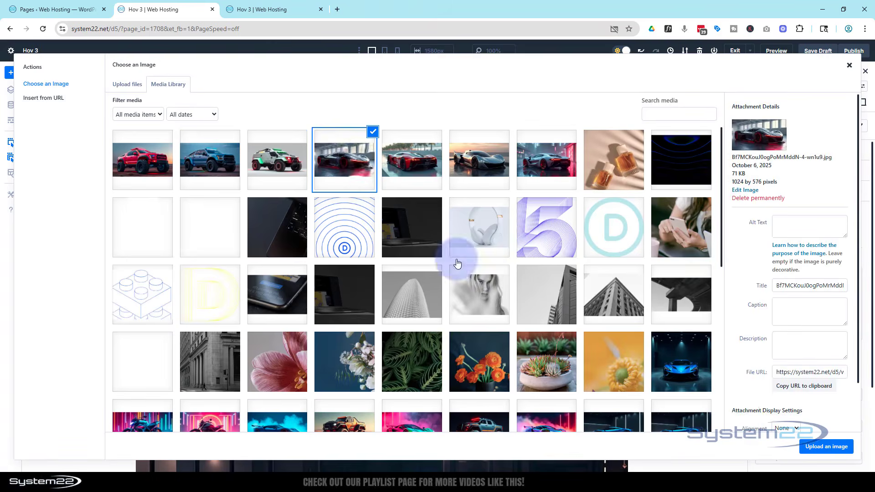
click(823, 444)
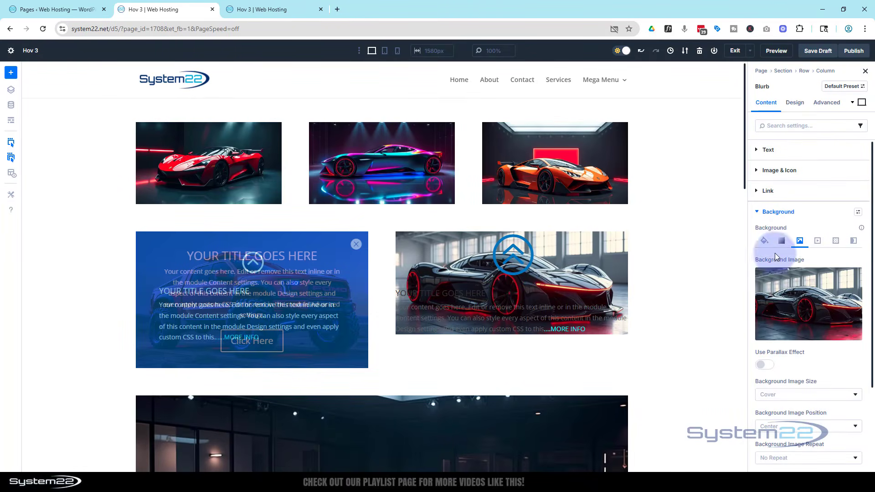
Step: Give the blurb a background colour using the global Secondary Color at 50% opacity
click(763, 242)
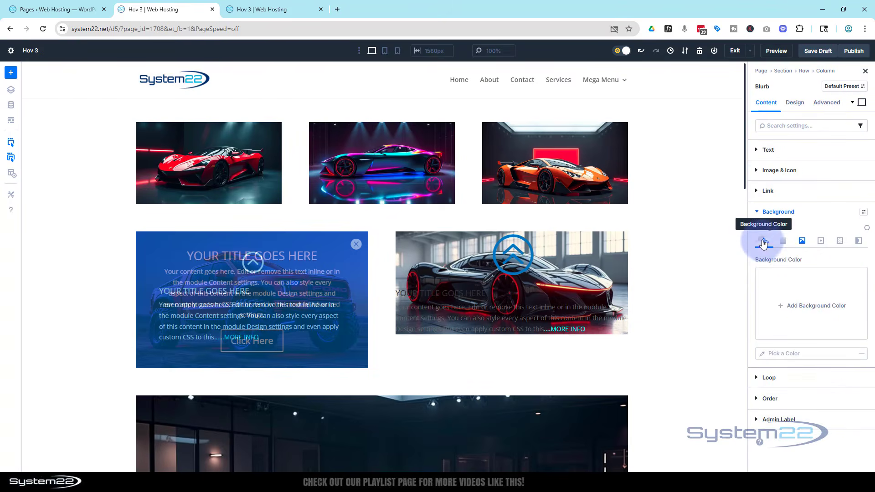
click(803, 310)
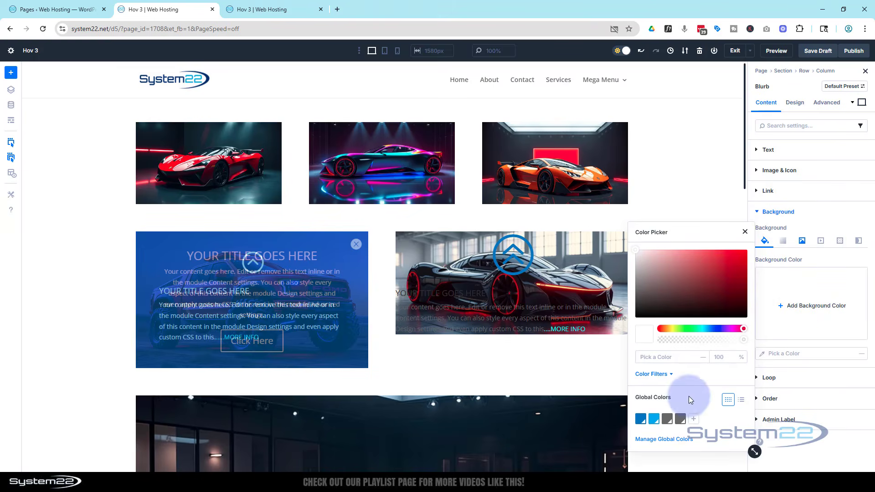
click(654, 419)
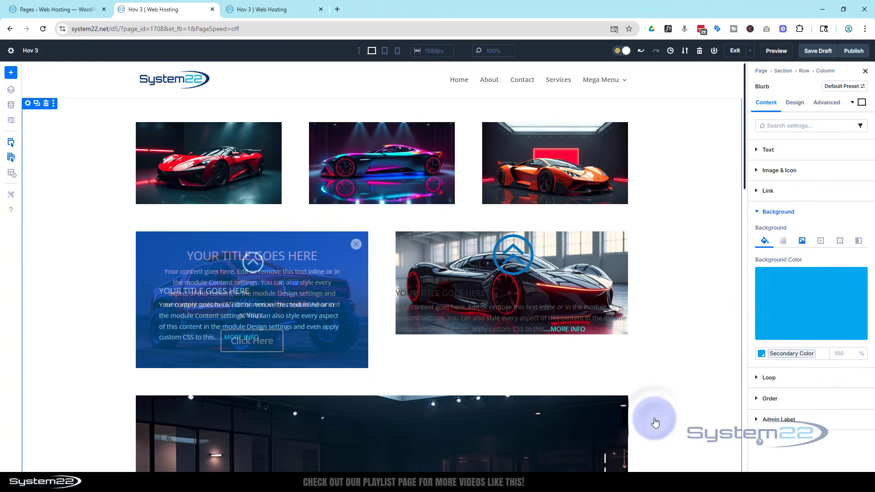
click(829, 333)
click(724, 353)
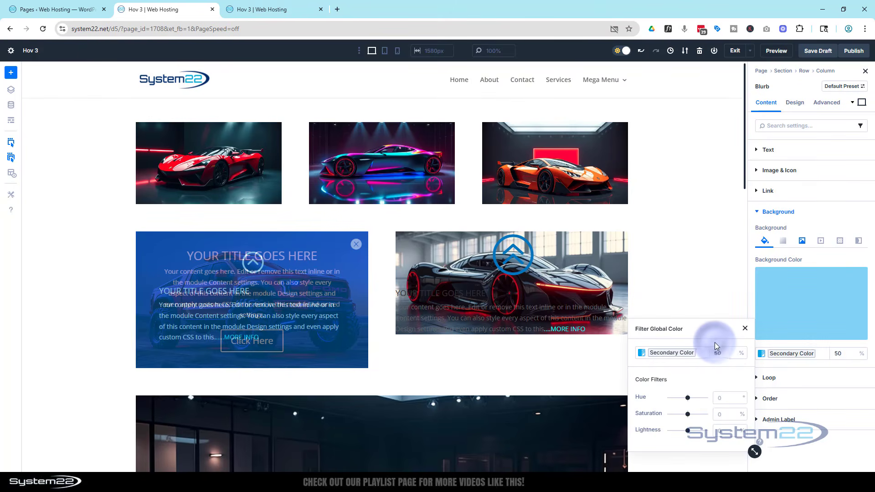
Step: Set the blurb's background image blend mode to Multiply
click(803, 240)
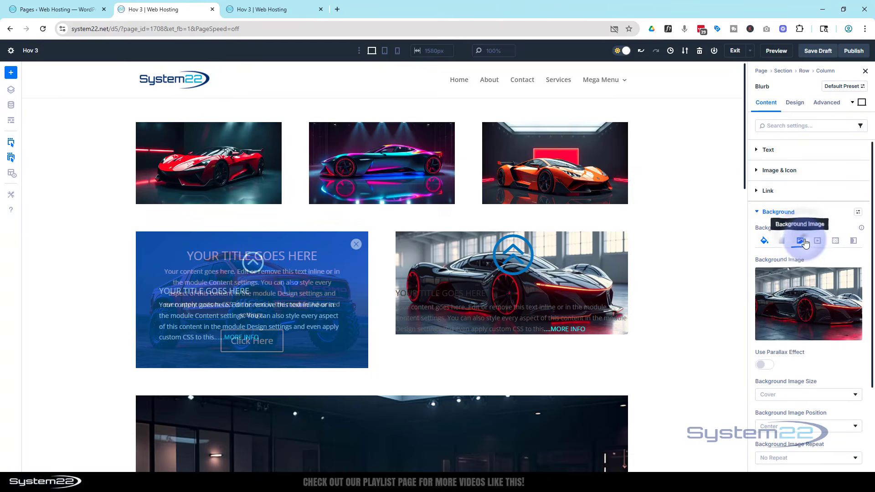
scroll(799, 319, down, 3)
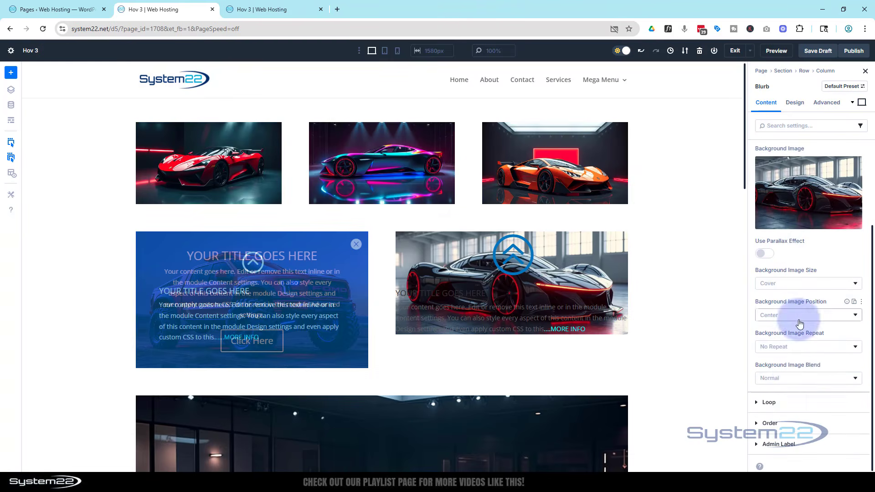
click(795, 379)
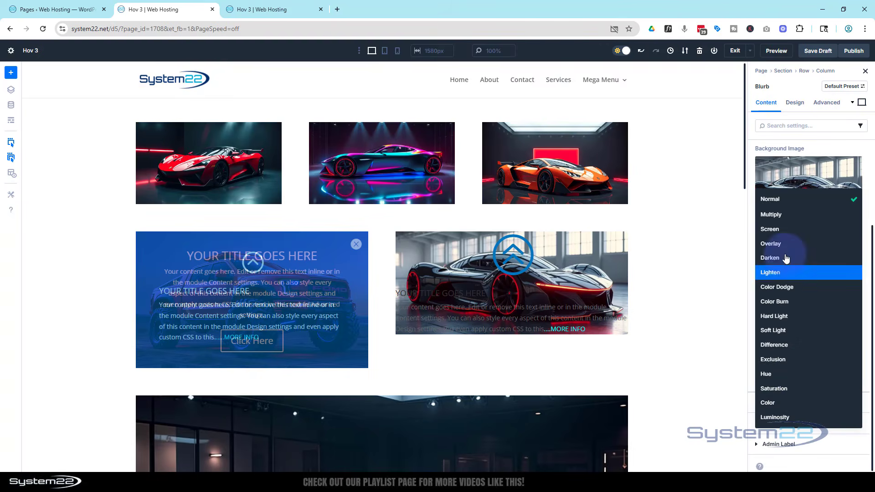
click(781, 220)
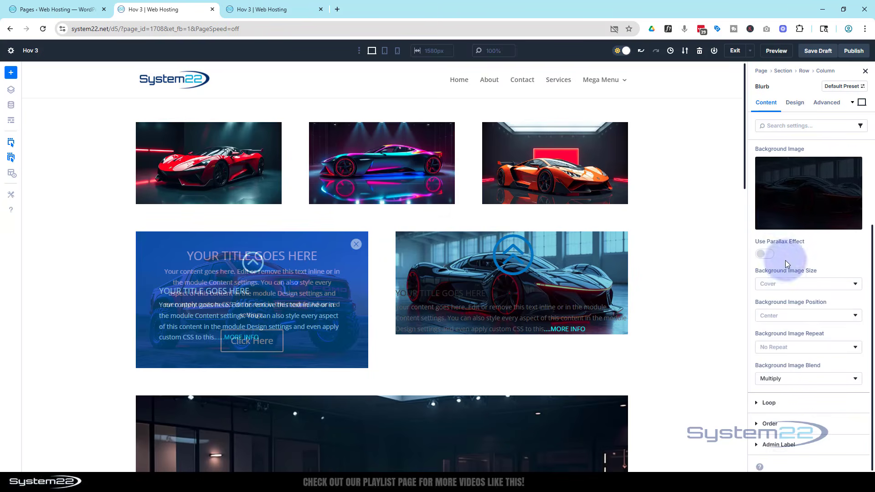
Step: Set the opacity of the blurb's Secondary Color background to 80%
scroll(786, 261, up, 3)
click(764, 241)
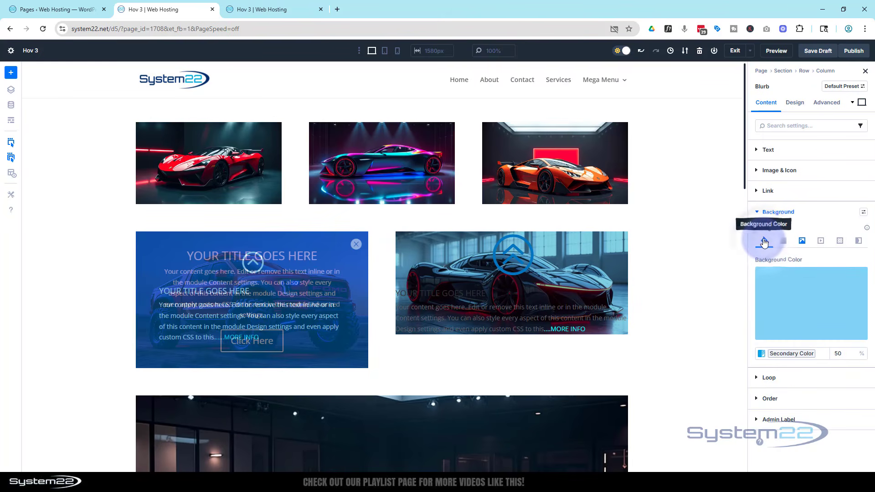
double_click(838, 352)
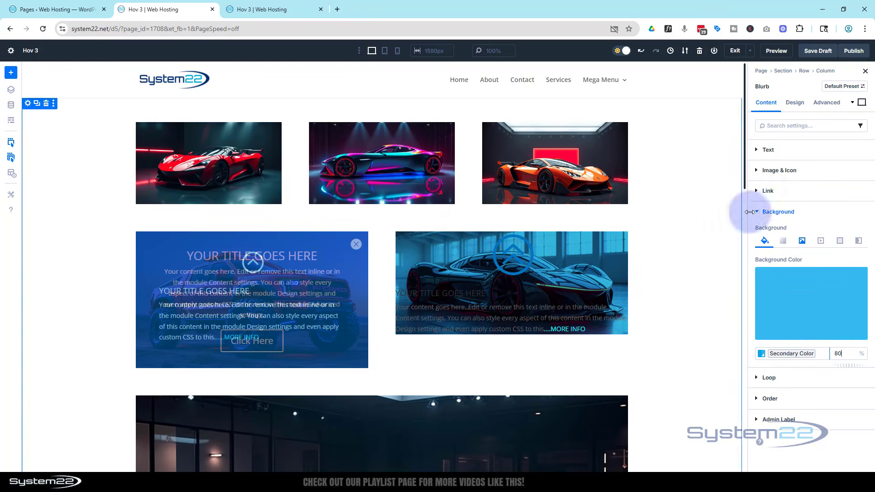
Step: Set the blurb's icon colour to light grey DFDFDF and its icon width to 50 px
click(795, 104)
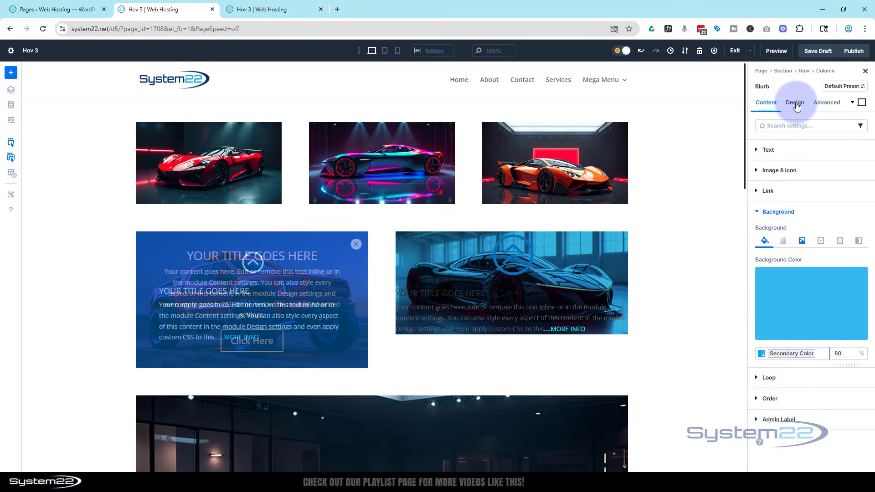
click(761, 179)
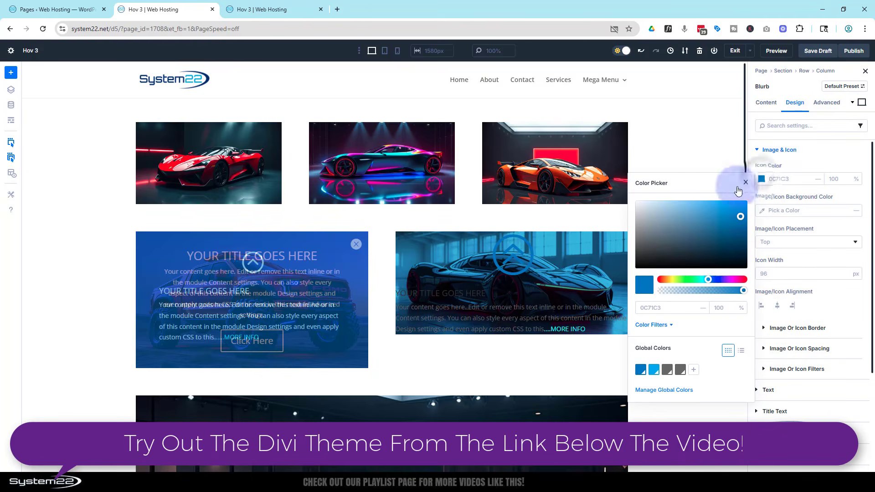
drag(661, 228, 627, 208)
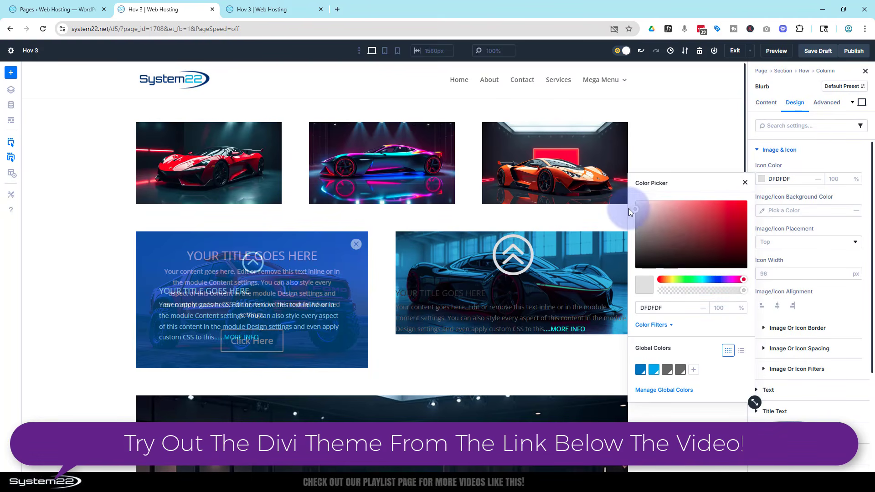
click(767, 275)
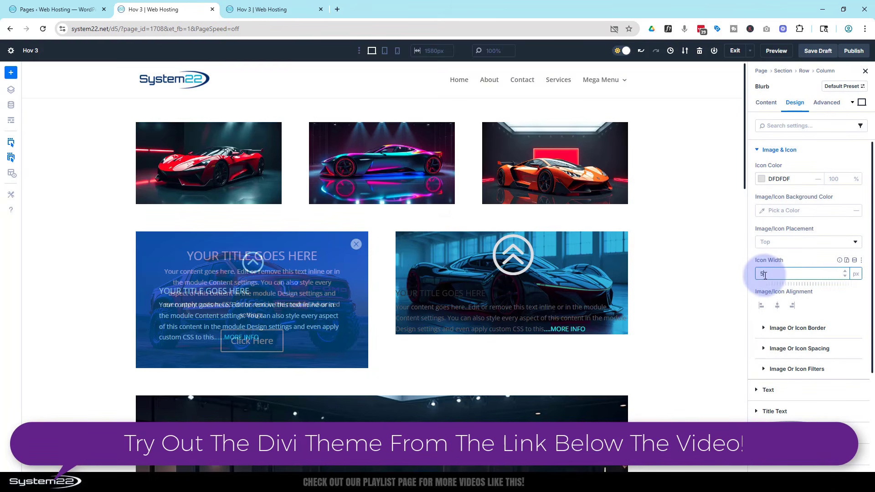
click(800, 261)
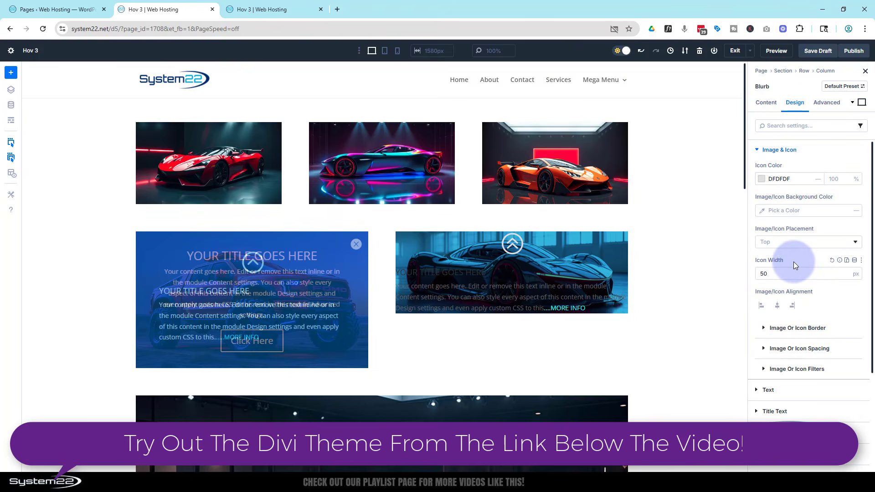
Step: Set the blurb's overall text colour to Light
scroll(793, 261, down, 3)
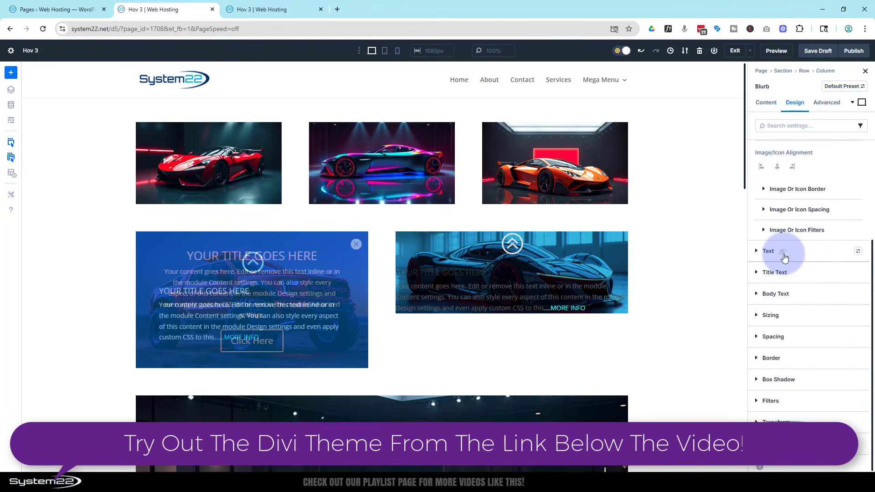
click(784, 258)
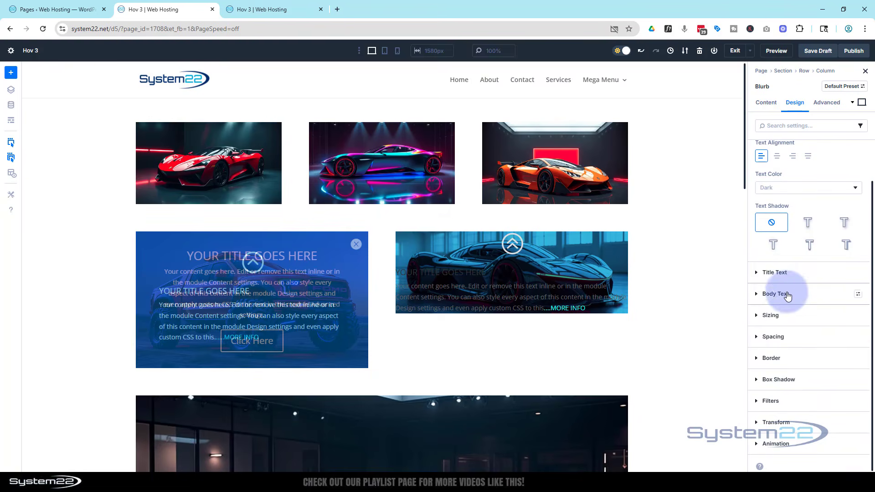
click(784, 195)
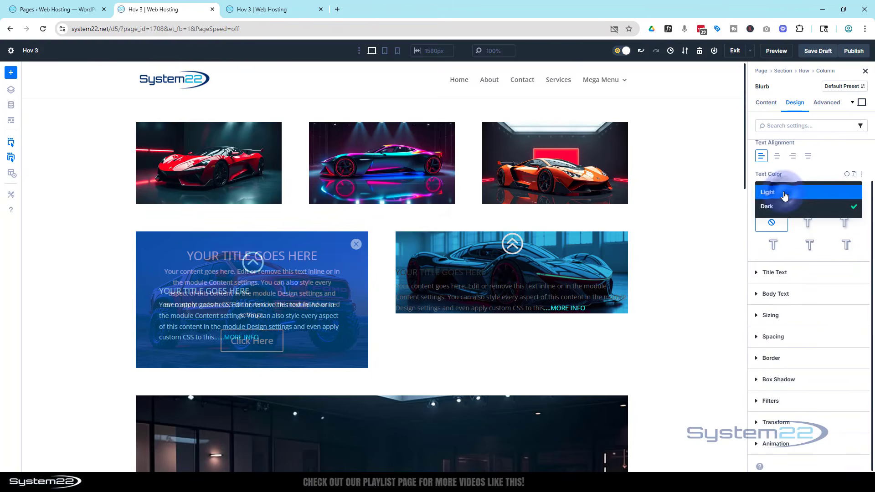
click(784, 197)
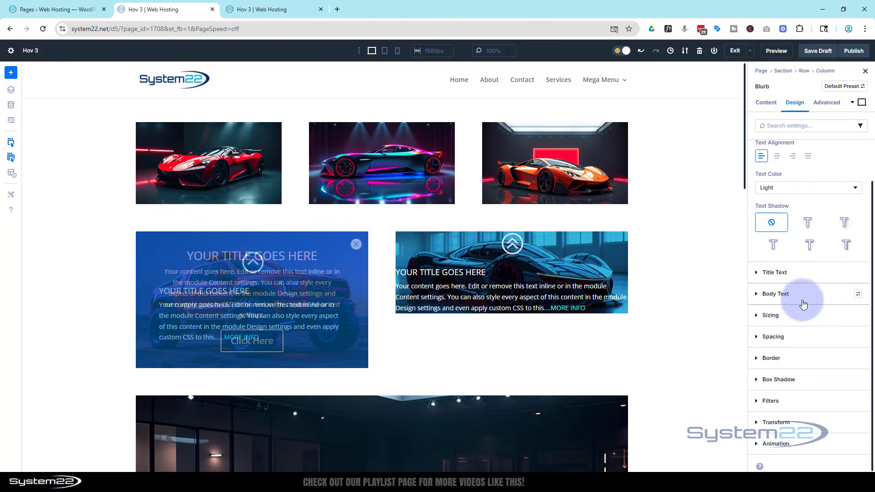
Step: Set the blurb's left padding to 10% and link it so the right padding matches
click(791, 343)
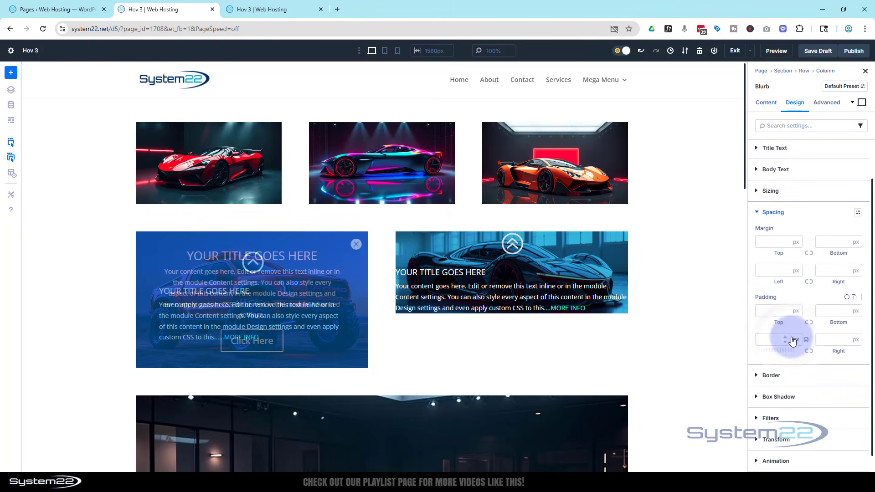
click(763, 312)
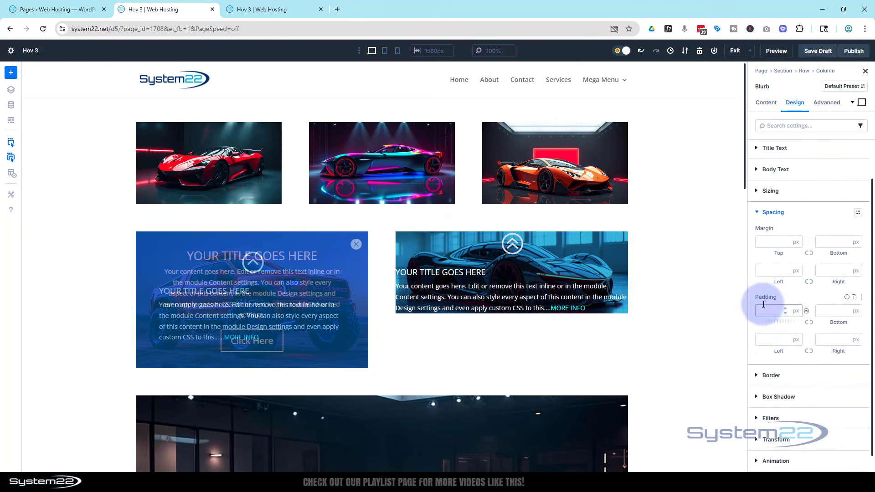
click(771, 339)
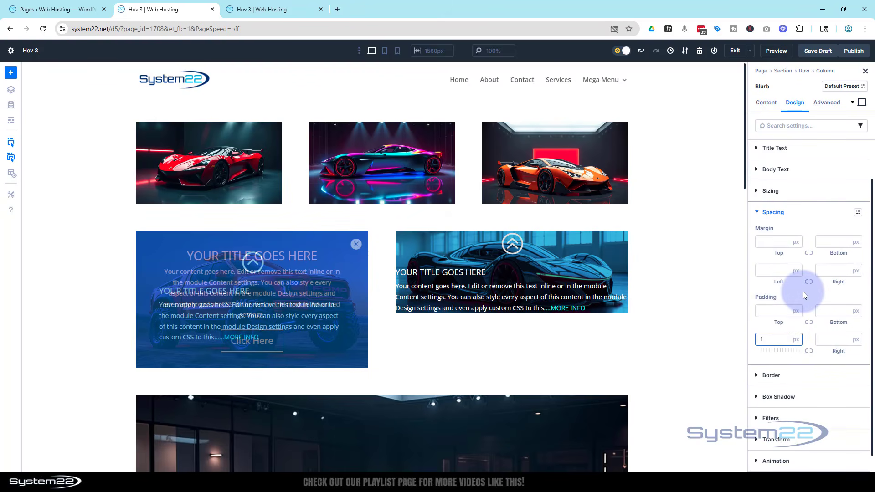
text(10%)
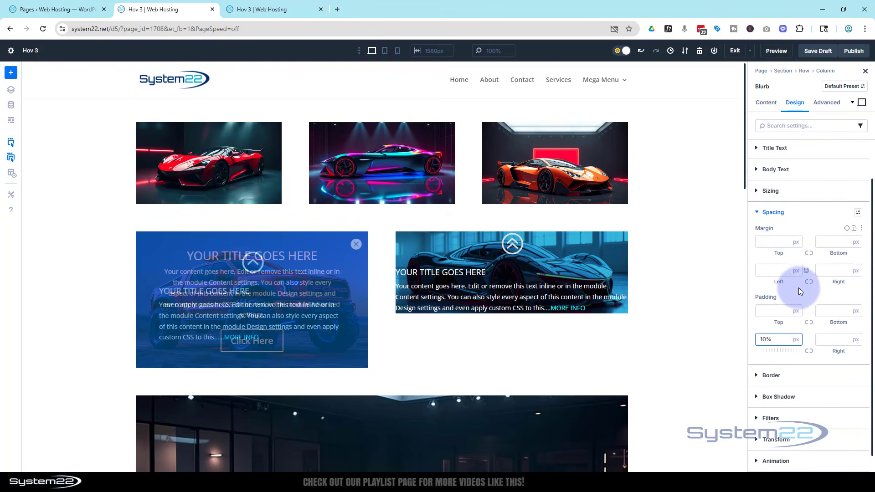
click(795, 340)
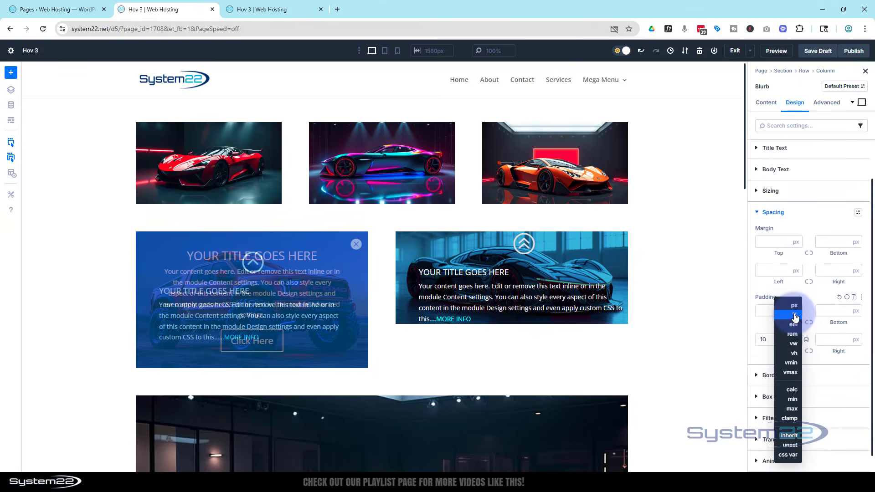
click(751, 289)
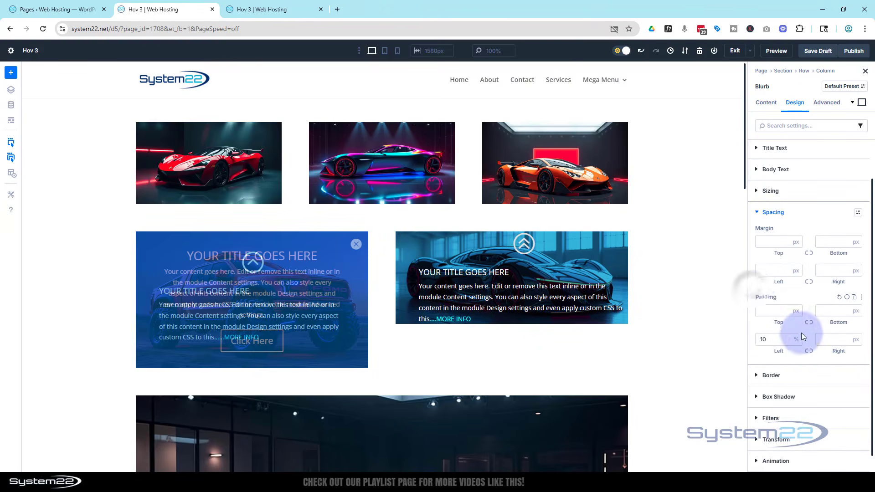
click(809, 352)
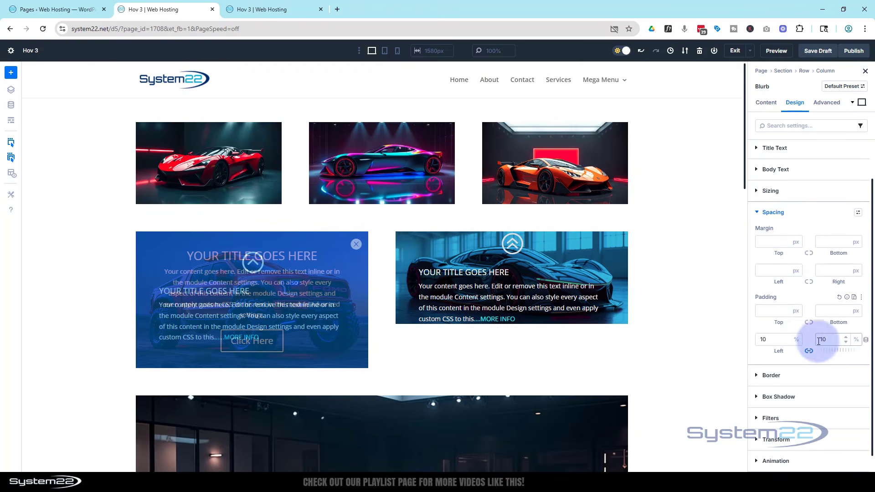
Step: Set the blurb's top padding to 8%
click(772, 313)
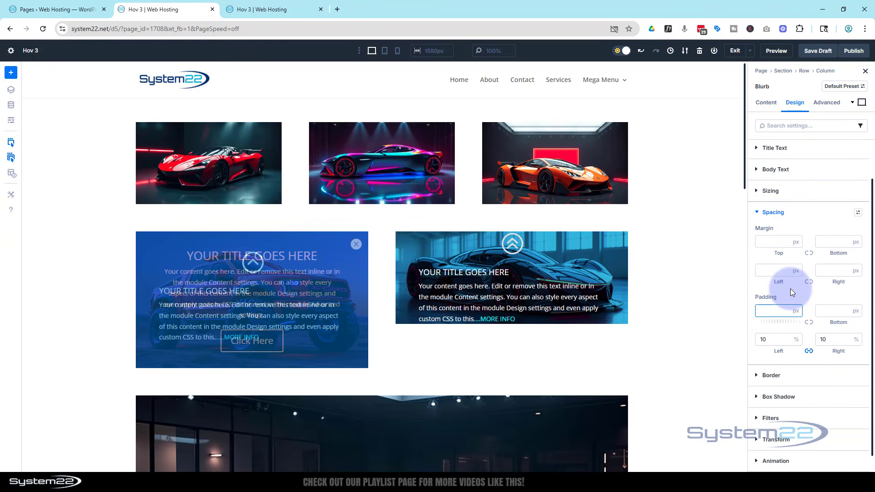
click(795, 312)
click(794, 324)
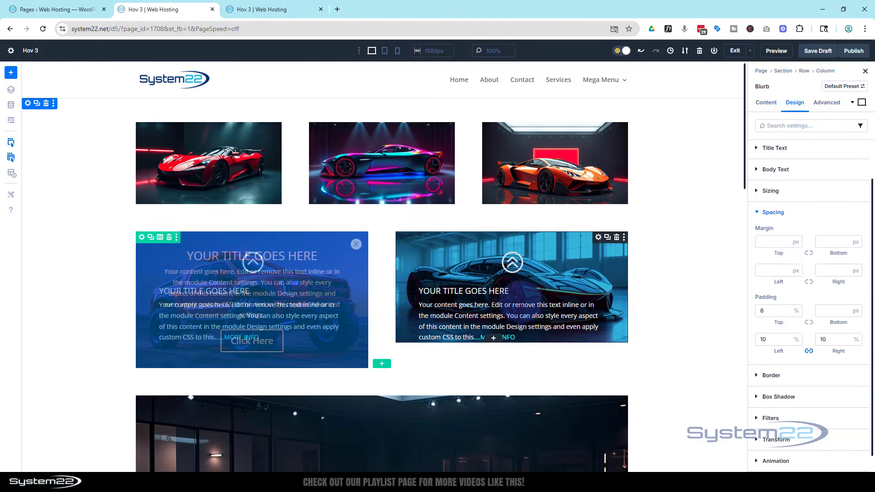
Step: Set the blurb's desktop height to 300 px in its sizing settings
click(766, 213)
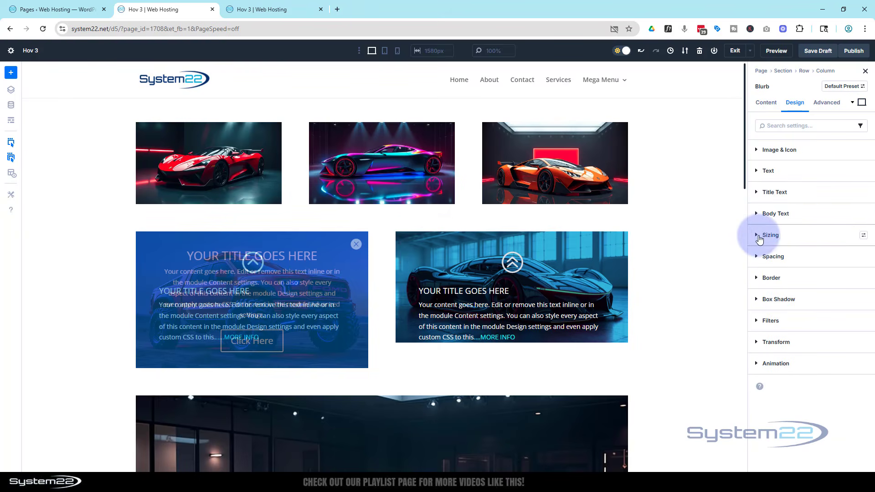
click(758, 235)
scroll(791, 249, down, 4)
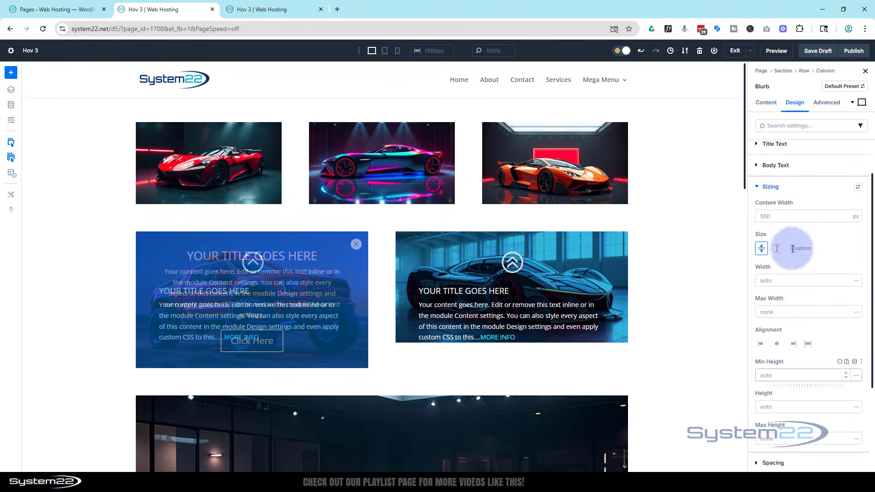
click(770, 280)
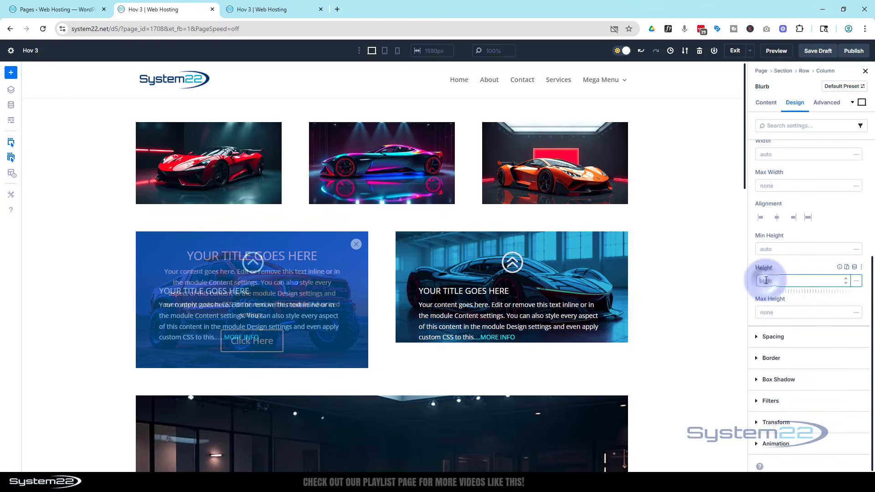
click(791, 266)
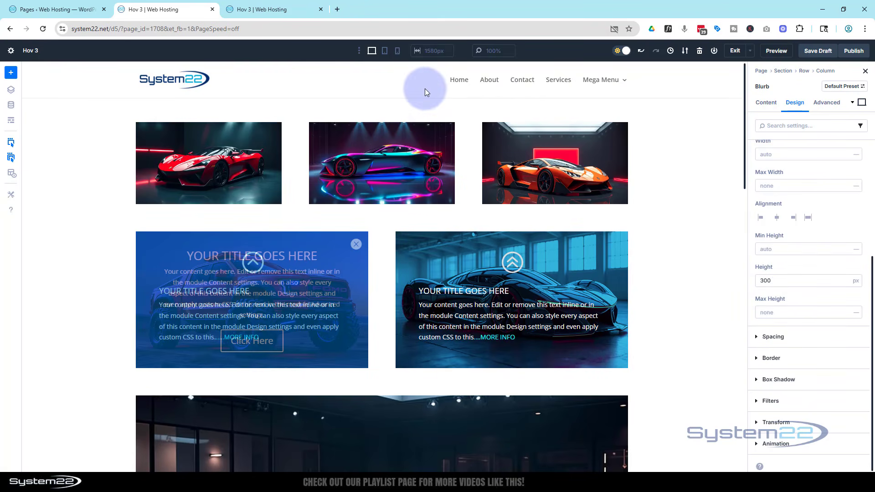
Step: Switch to the tablet view and set the blurb's height to 450 px there
click(385, 51)
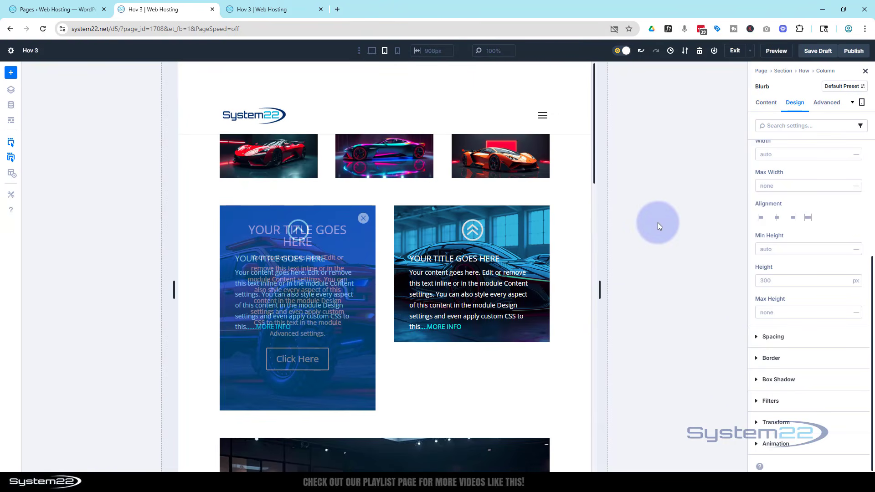
click(760, 279)
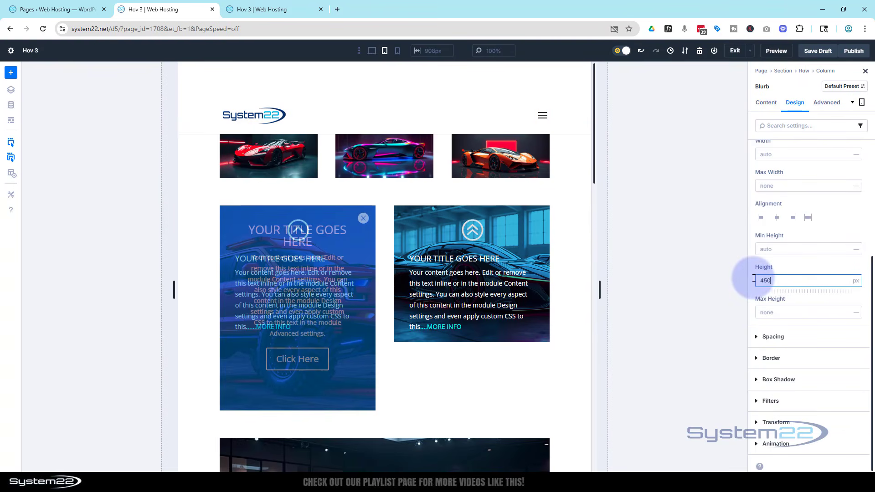
click(805, 264)
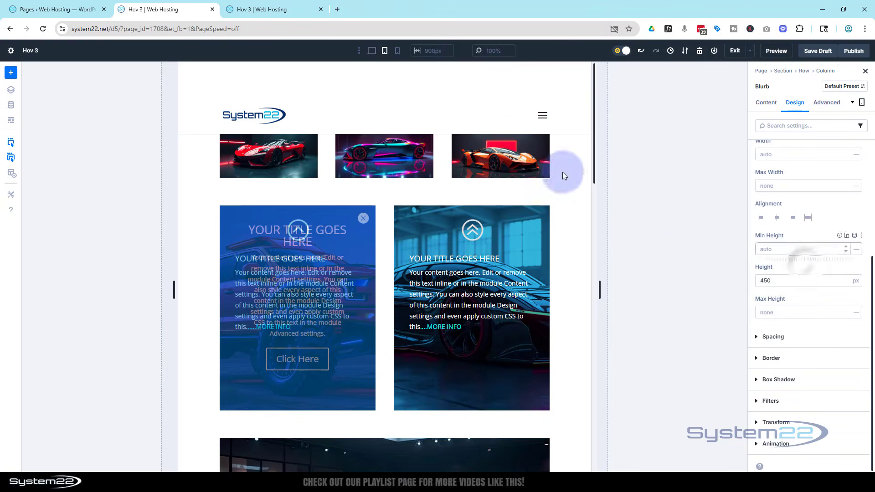
Step: Switch to the phone view and set the blurb's height to 400 px there
click(399, 52)
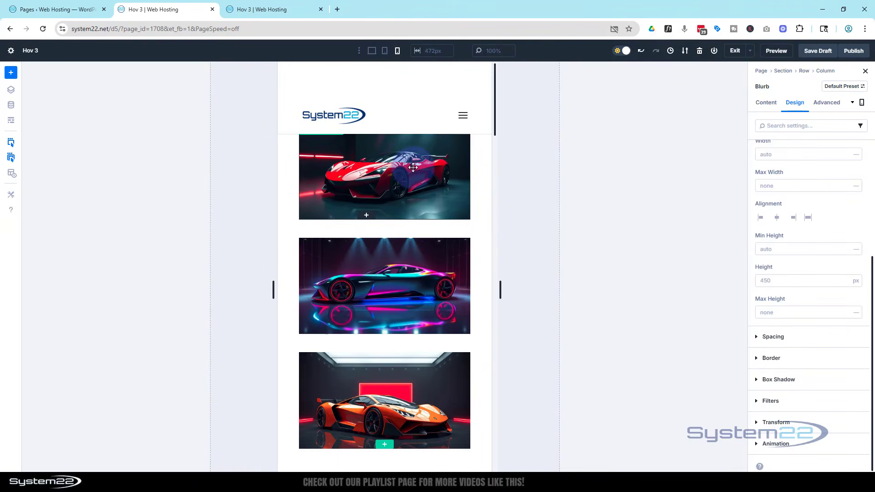
scroll(413, 167, down, 2)
scroll(413, 168, down, 10)
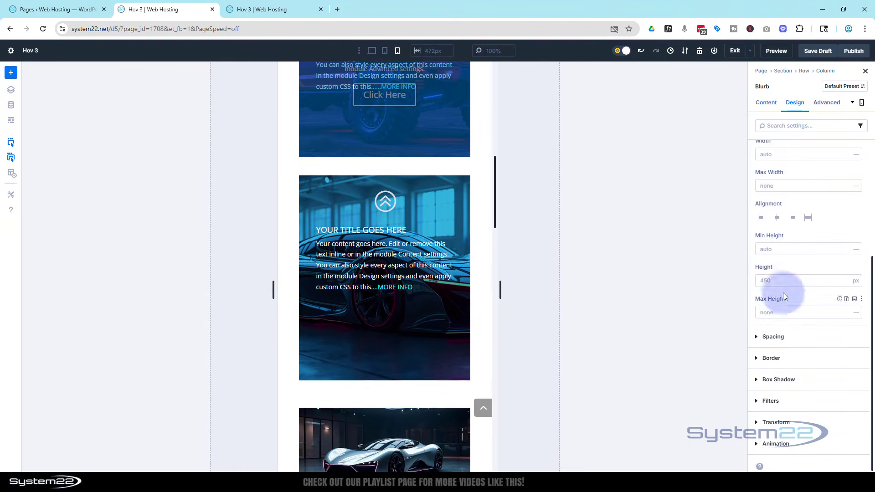
click(763, 282)
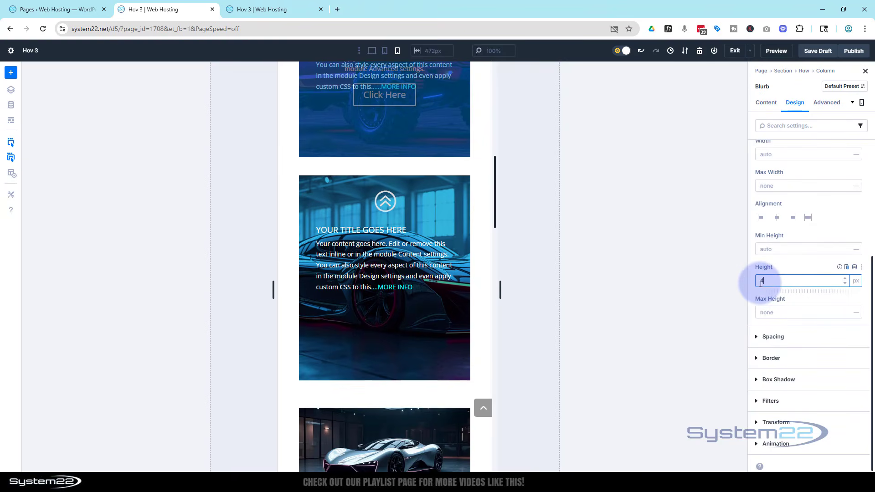
text(400)
key(Return)
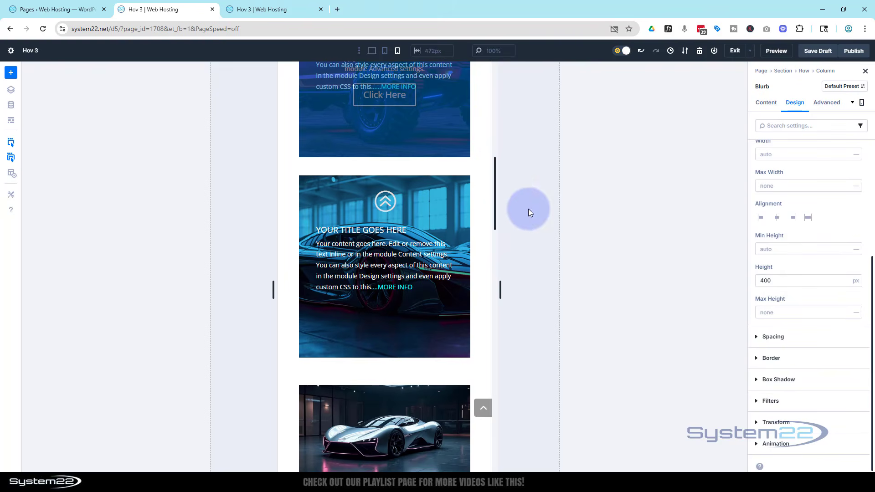
Step: Return to the desktop view and add a Call To Action module below the new blurb in the second column
click(372, 51)
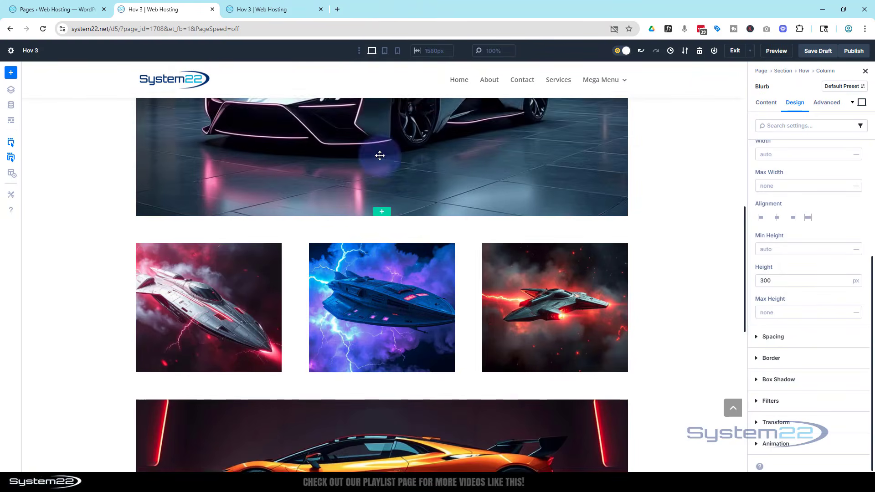
scroll(380, 155, up, 10)
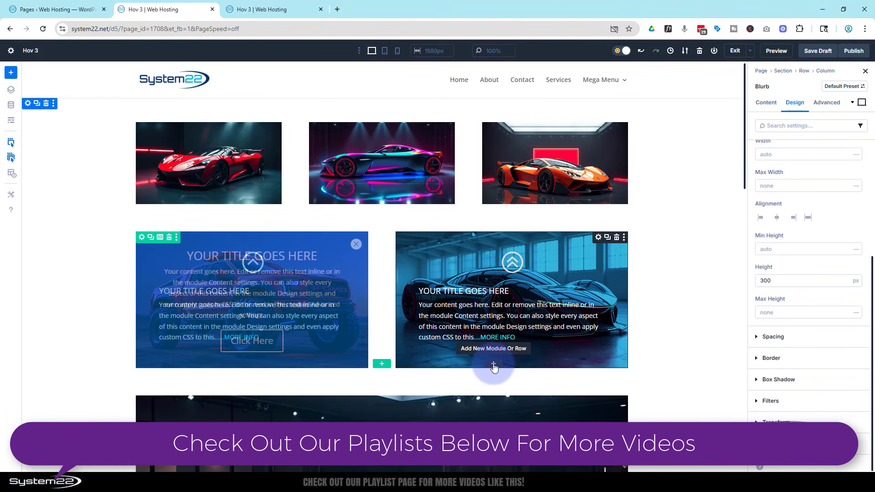
click(493, 365)
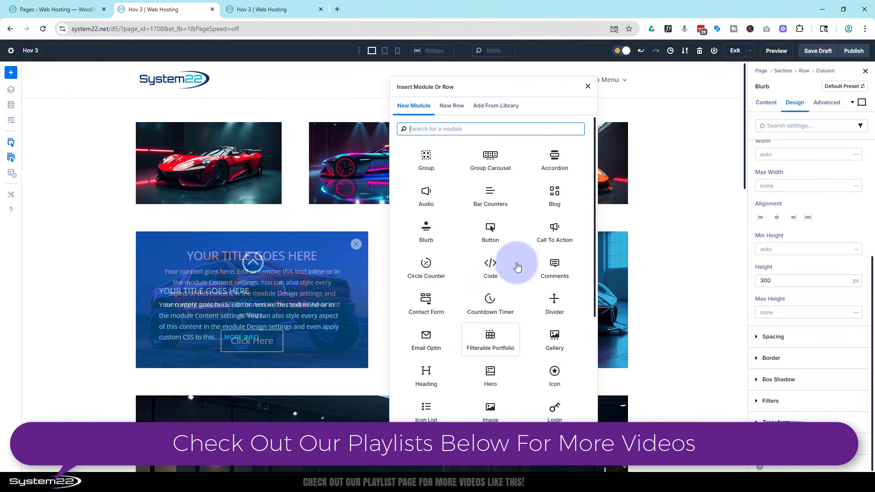
click(554, 230)
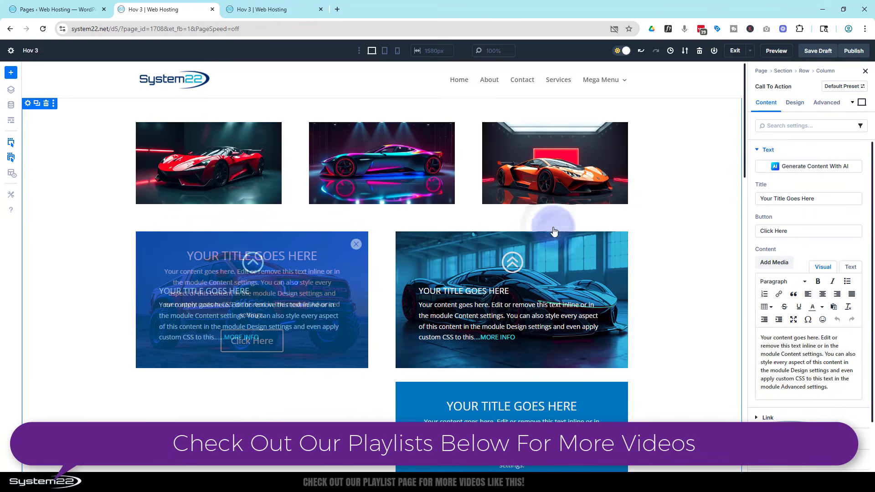
Step: Set the vertical gap of the row's second column to 0 in its layout settings
scroll(682, 293, down, 2)
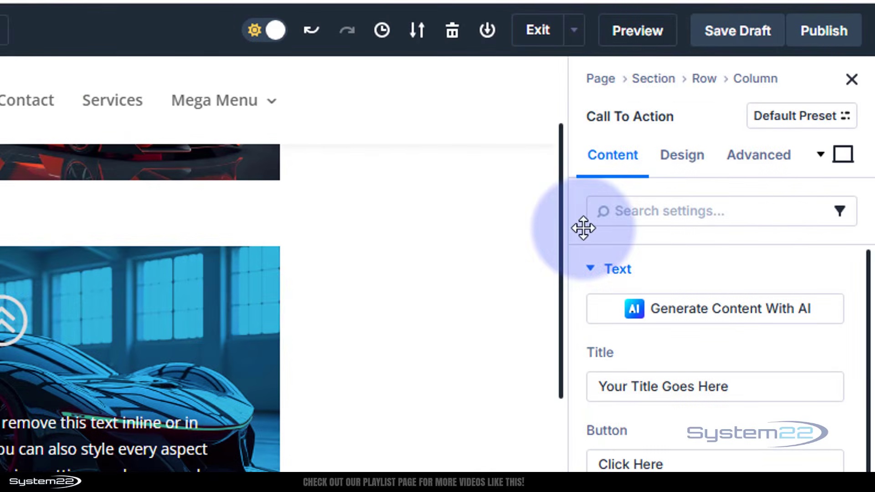
click(705, 81)
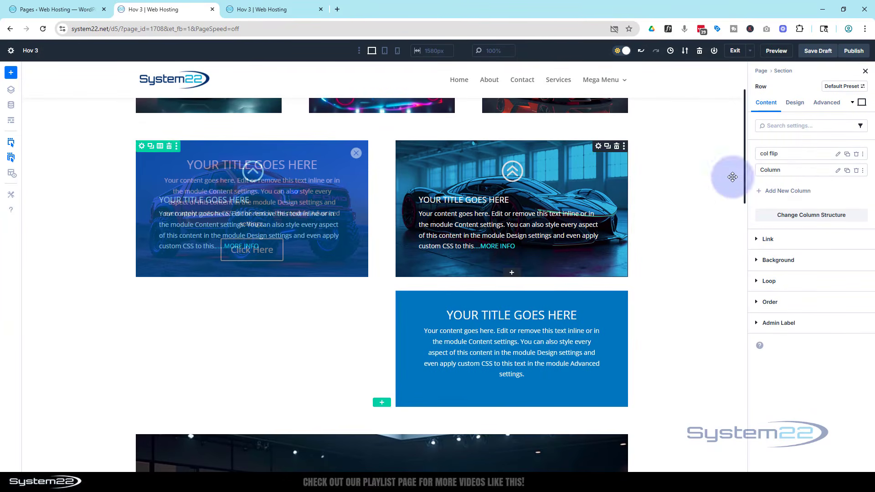
click(838, 171)
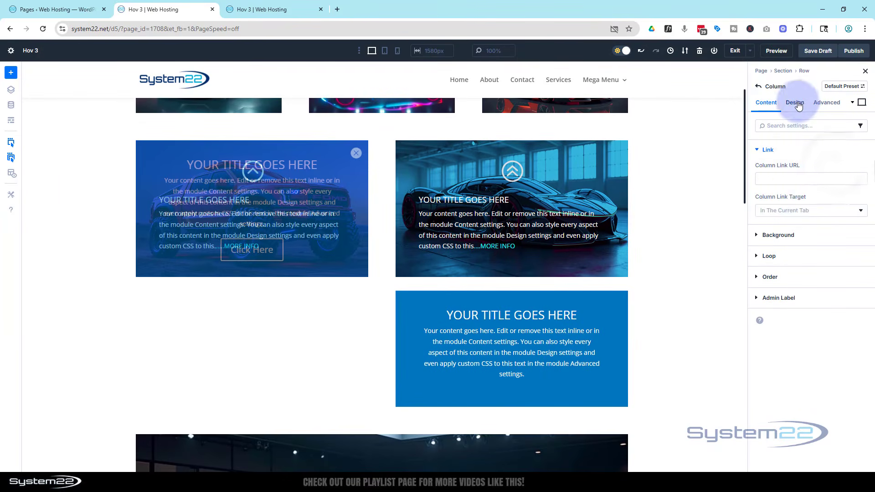
click(798, 104)
click(815, 157)
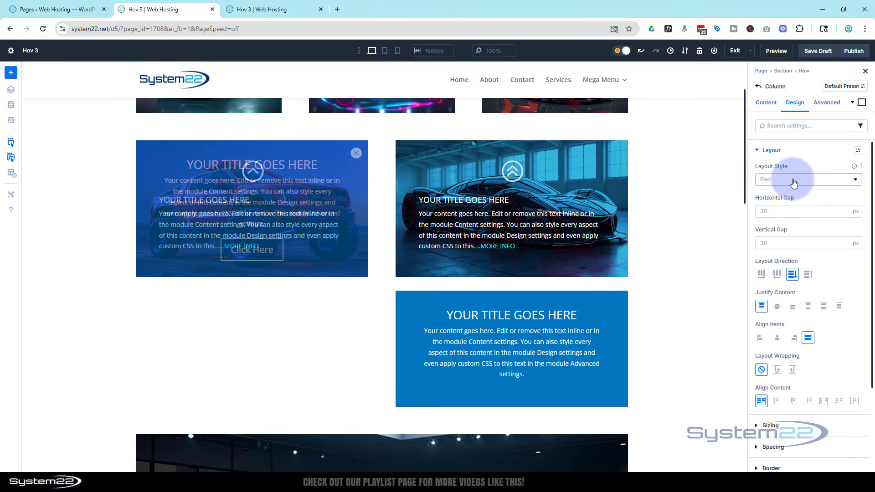
scroll(793, 182, down, 2)
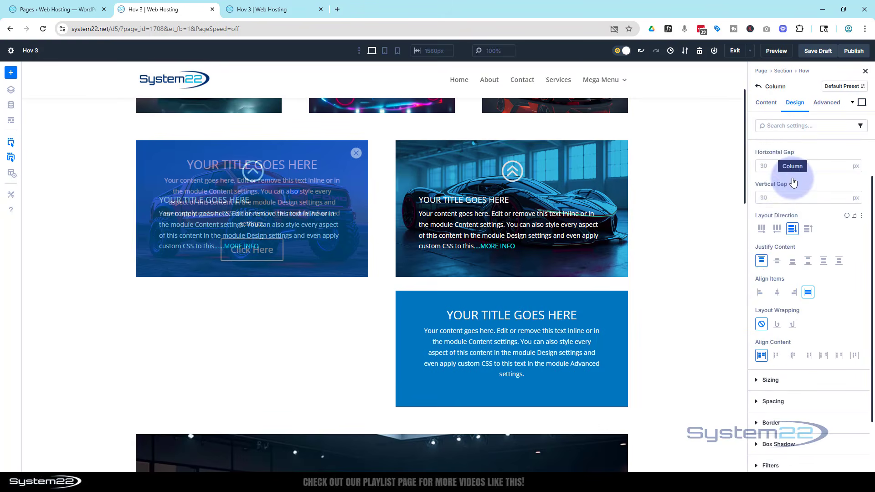
scroll(774, 192, up, 1)
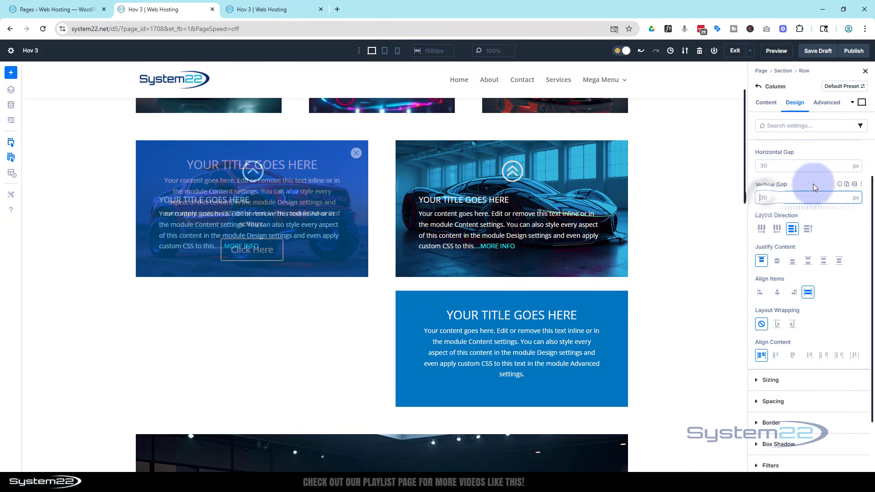
text(0)
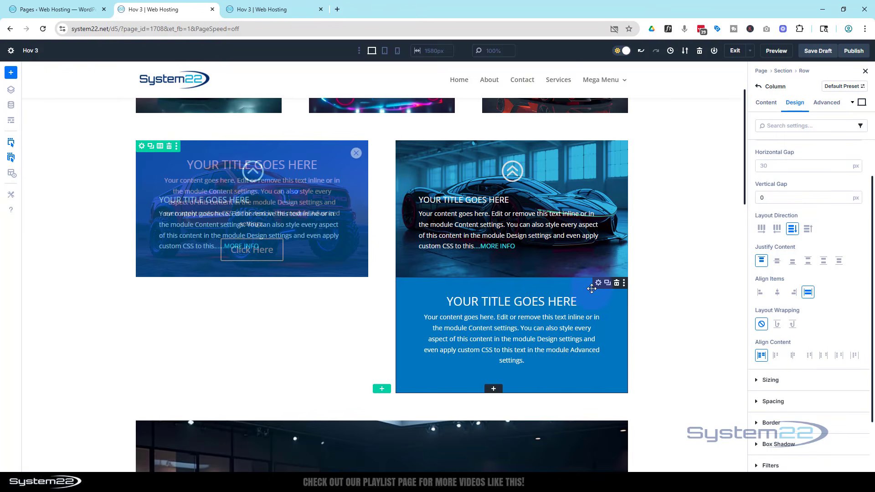
Step: Give the second column's Call To Action module a button link URL of #
click(597, 283)
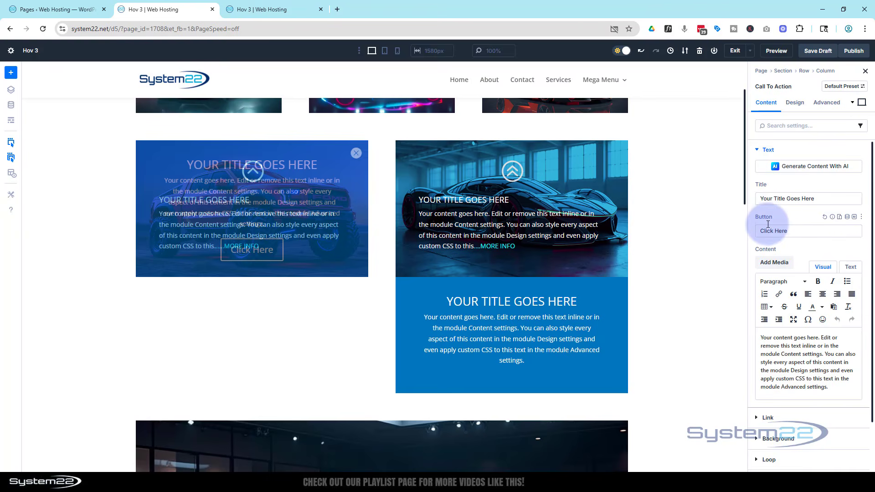
scroll(770, 228, down, 2)
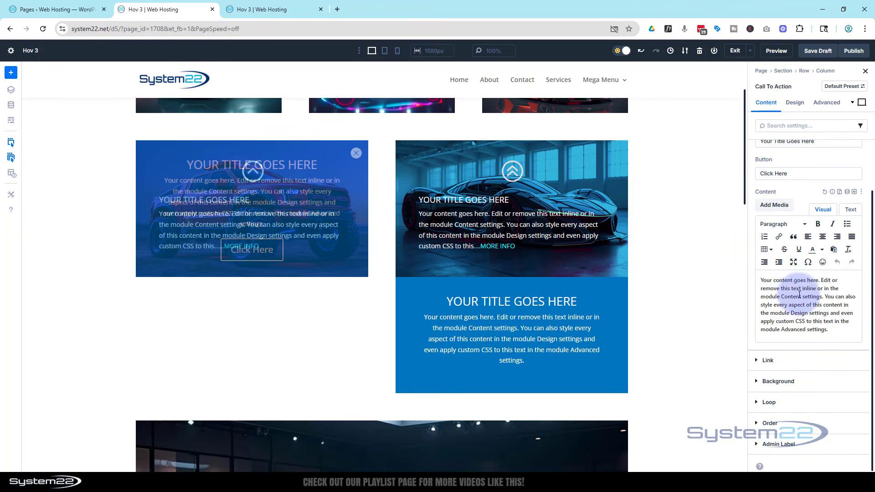
click(762, 359)
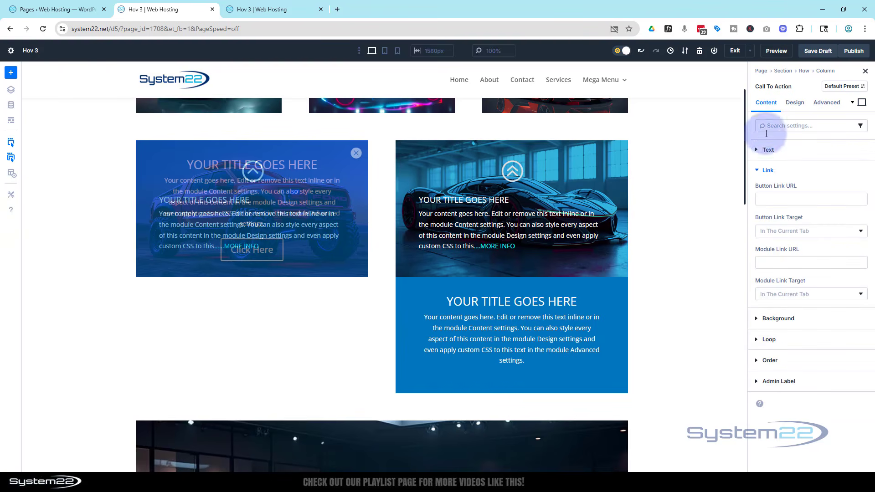
click(762, 198)
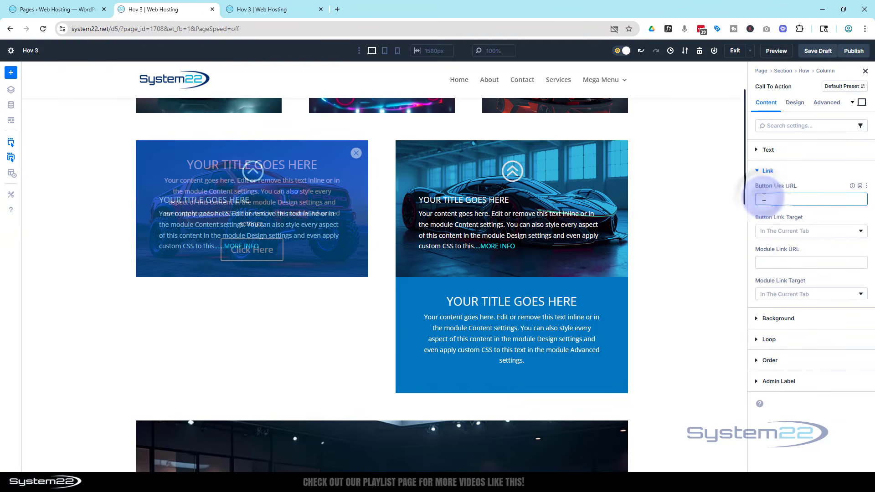
text(#)
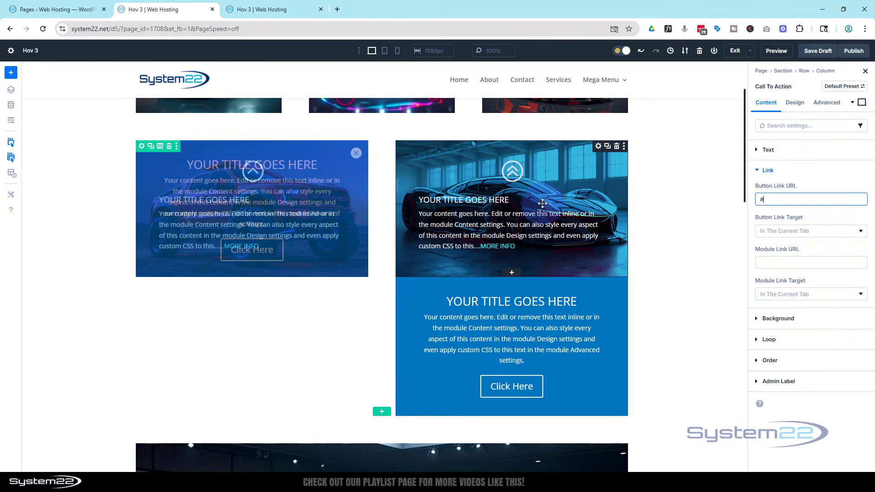
Step: Set the Call To Action module's desktop height to 300 px in its sizing settings
click(801, 105)
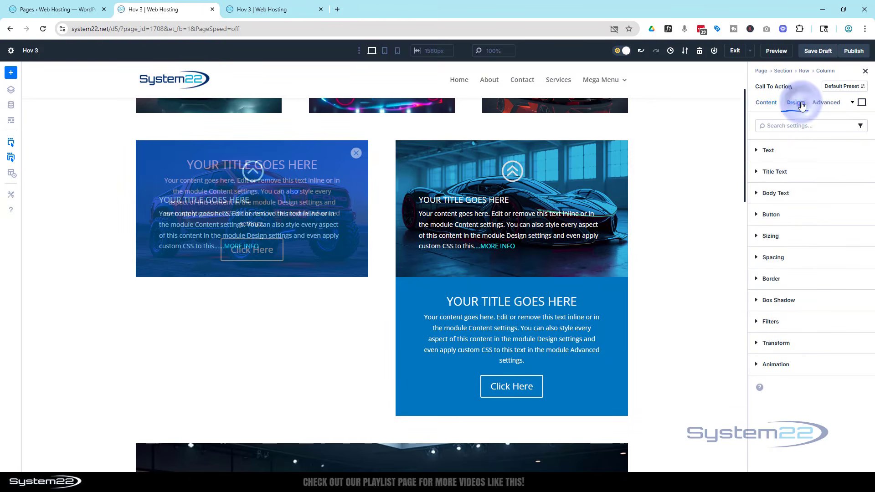
click(793, 236)
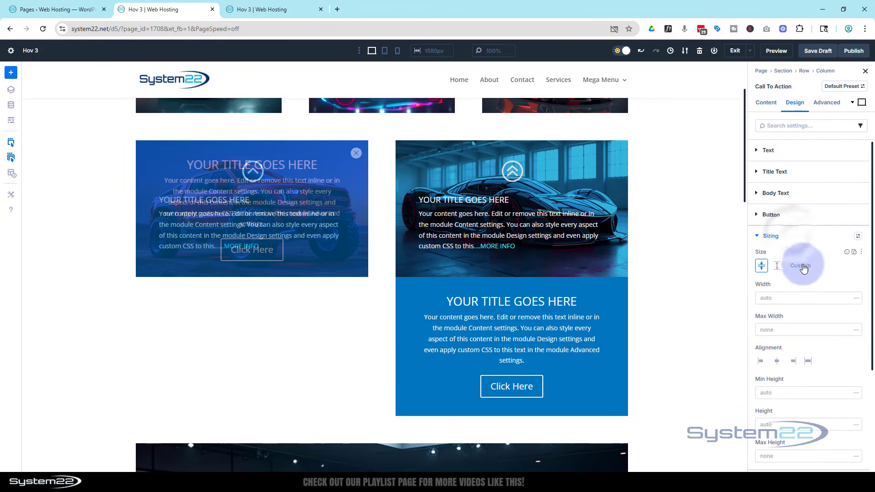
scroll(802, 267, down, 3)
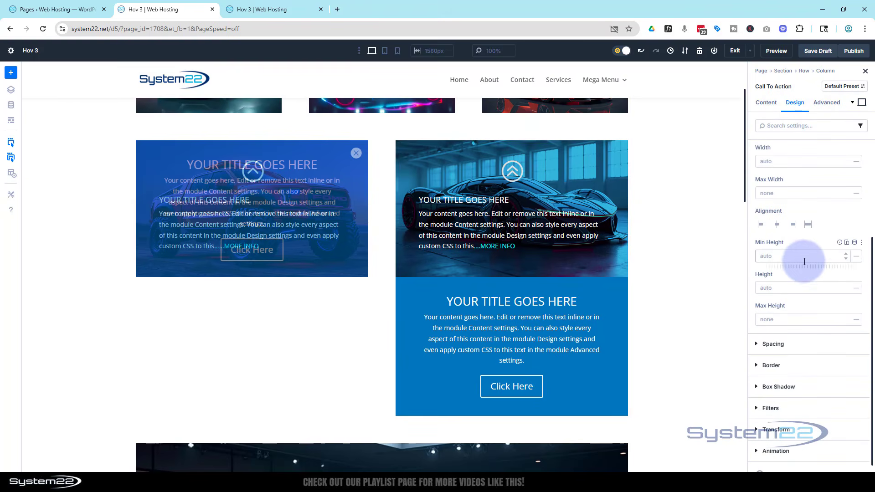
click(770, 288)
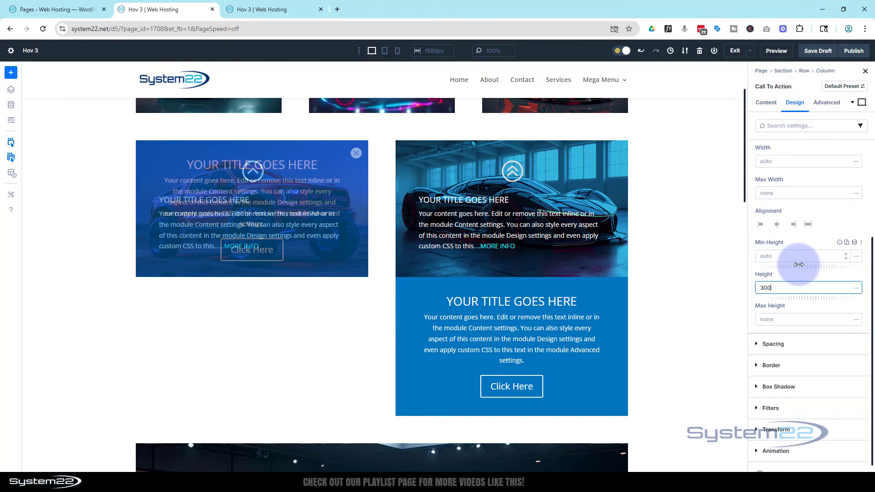
click(791, 275)
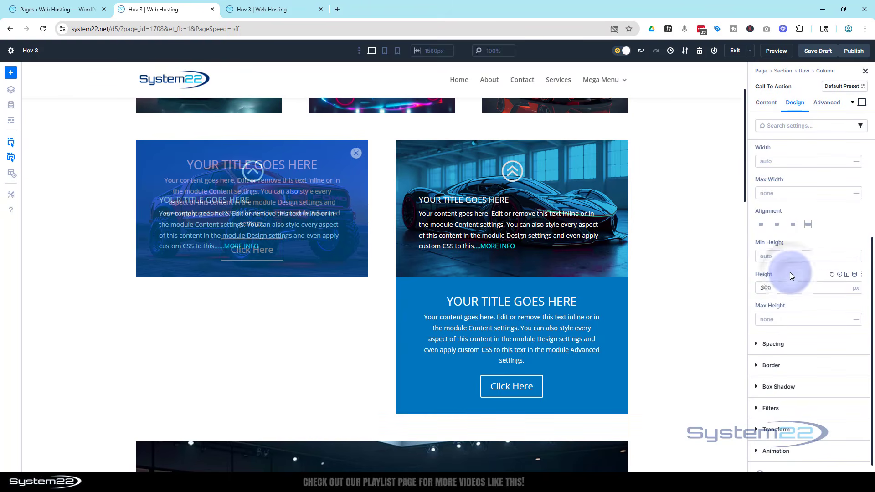
Step: Switch to the tablet view and set the Call To Action module's height to 450 px
click(385, 56)
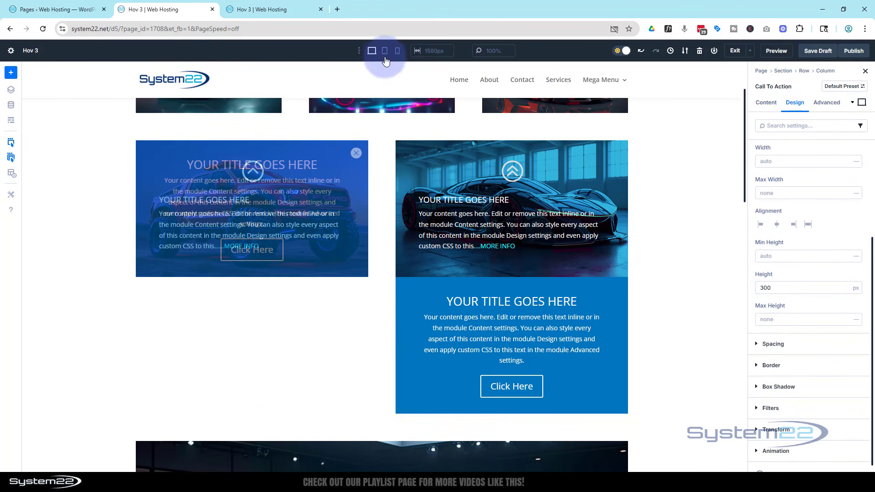
click(385, 54)
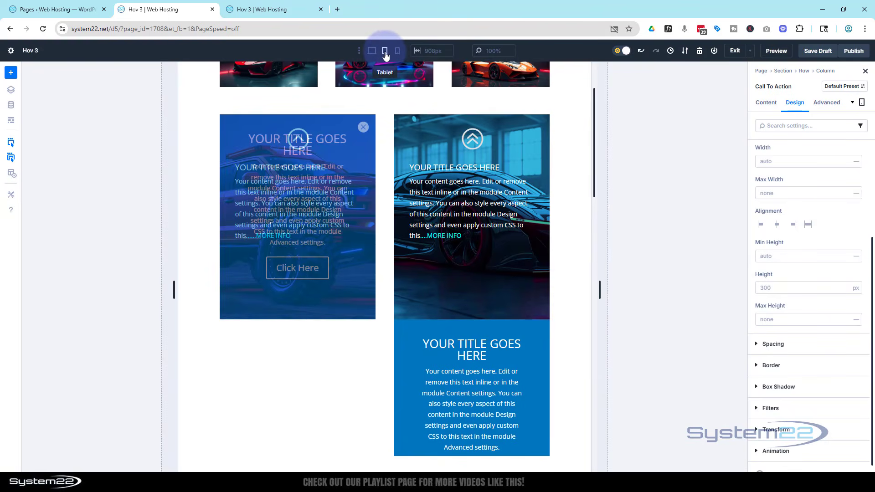
click(761, 288)
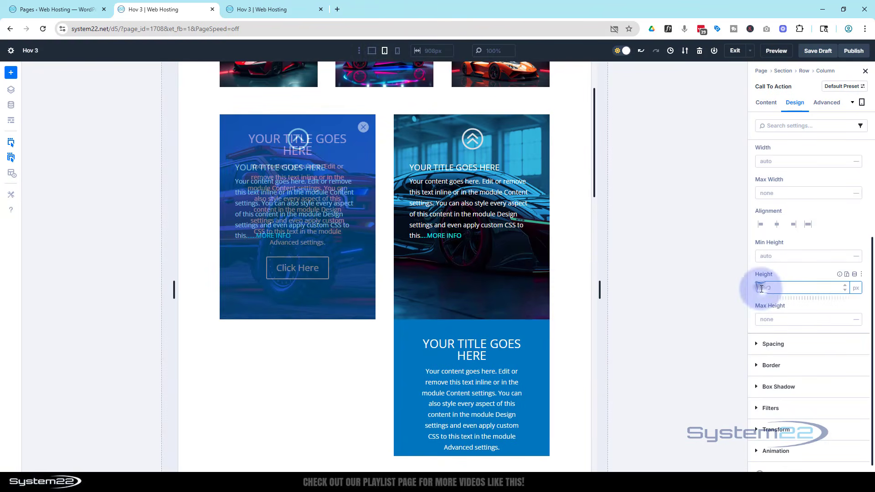
text(450)
Step: Switch to the phone view and set the Call To Action module's height to 400 px
click(399, 53)
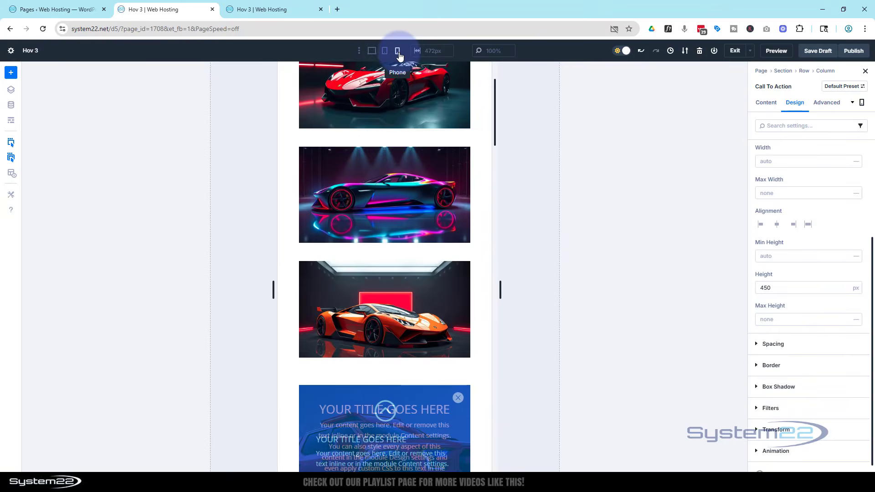
scroll(401, 88, down, 10)
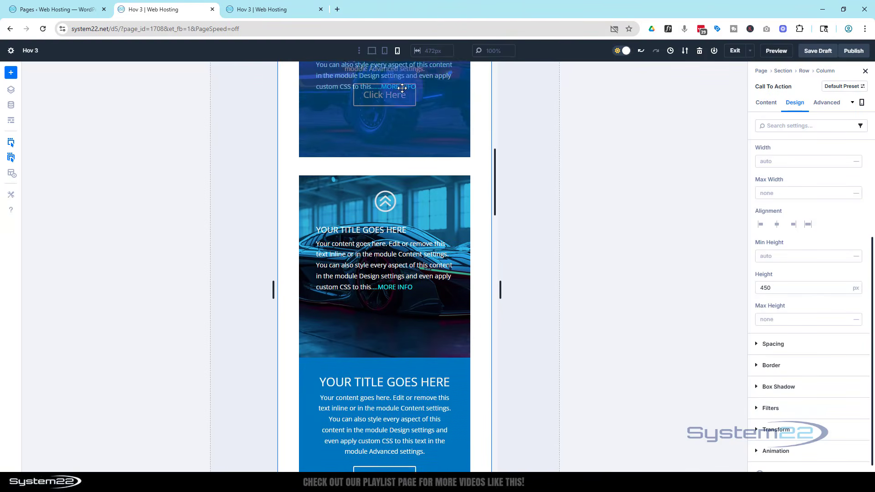
scroll(401, 88, down, 3)
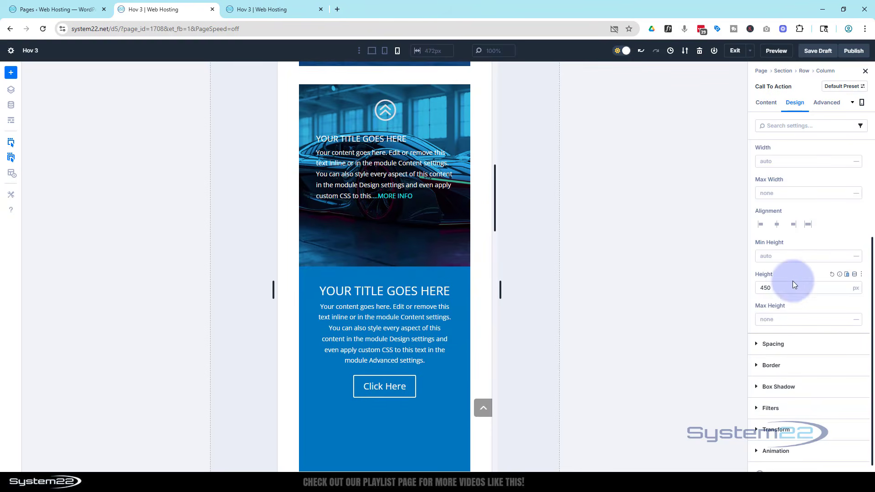
click(766, 284)
key(BackSpace)
click(706, 190)
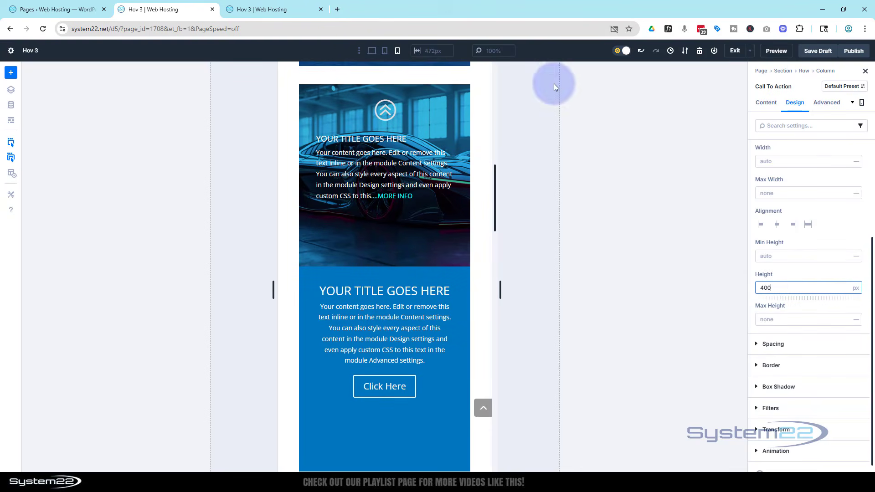
Step: Return to the desktop view and set the Call To Action module's top margin to -300 px so it overlaps the blurb
click(372, 51)
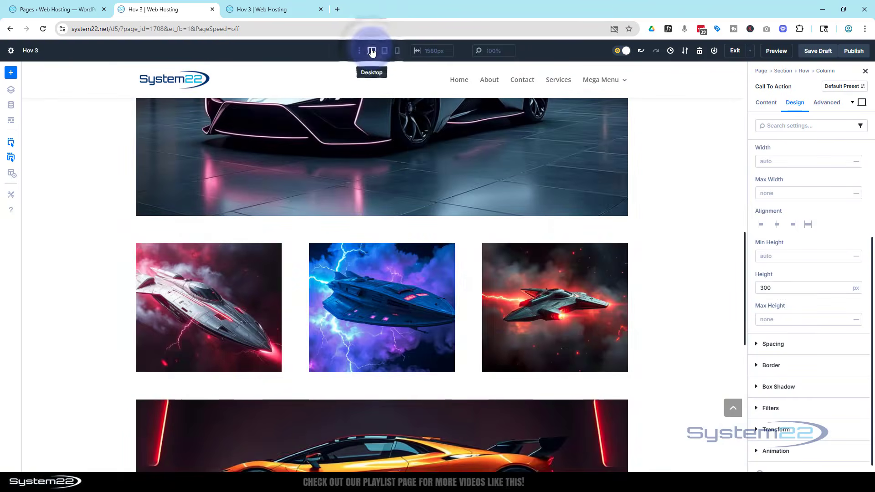
scroll(434, 149, up, 10)
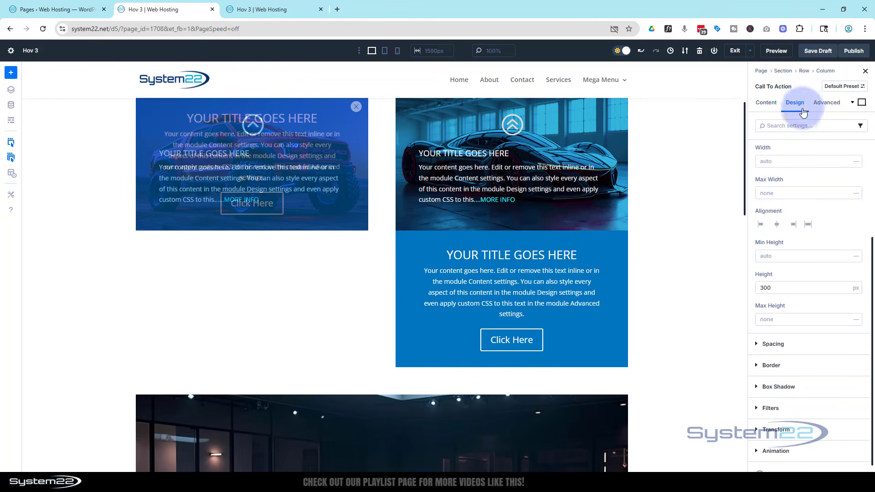
scroll(788, 205, up, 2)
click(761, 192)
click(761, 192)
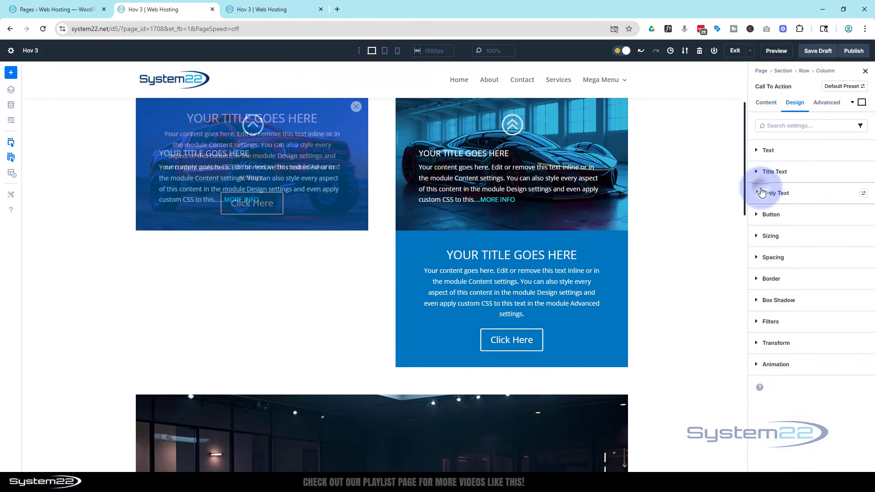
click(761, 258)
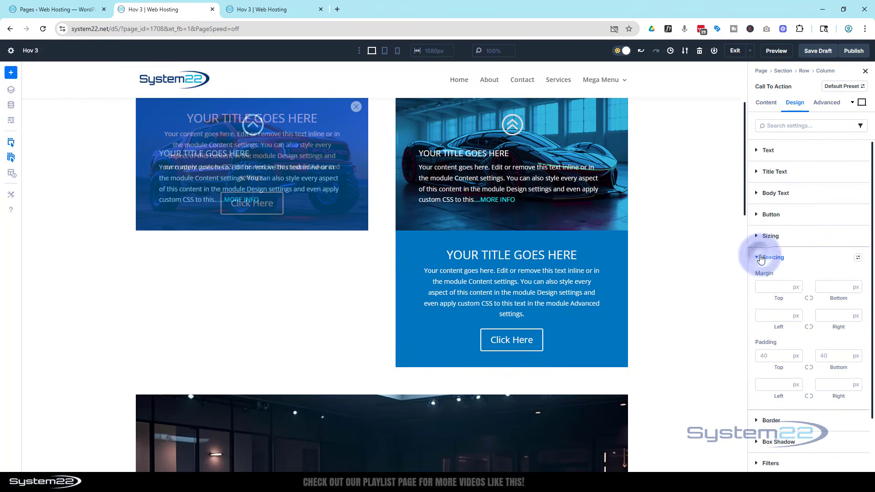
scroll(789, 237, down, 2)
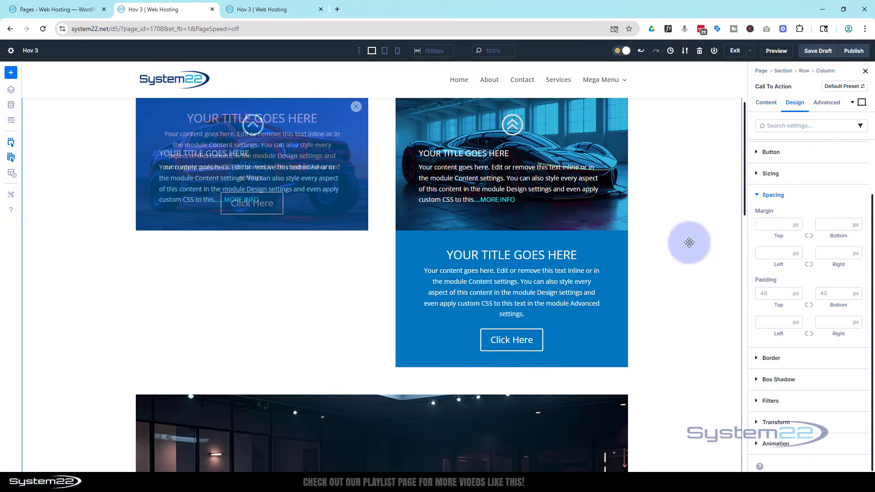
scroll(691, 242, up, 1)
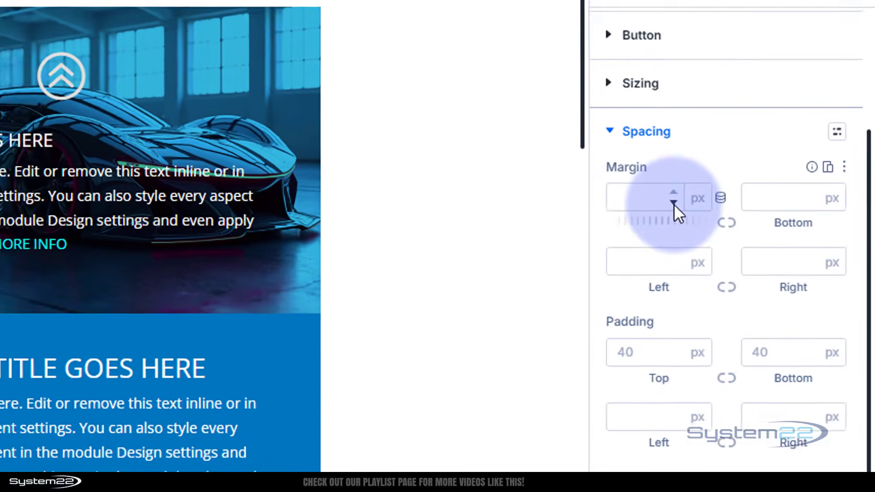
click(785, 227)
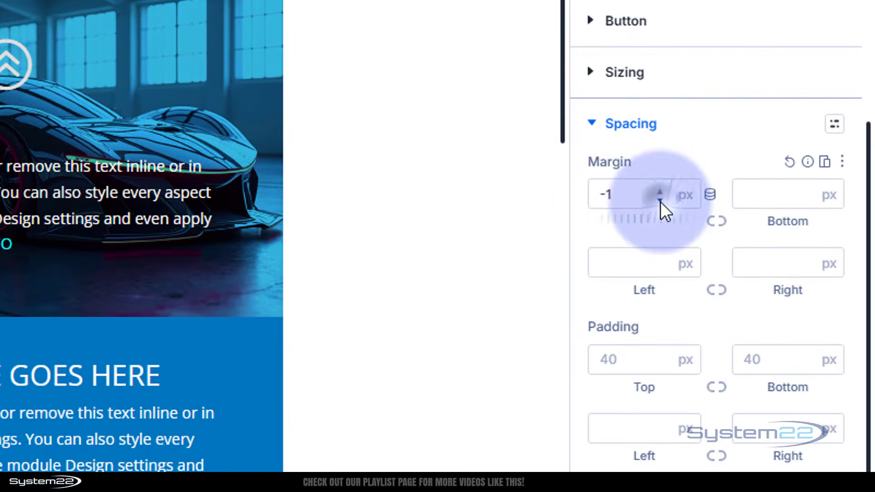
click(610, 195)
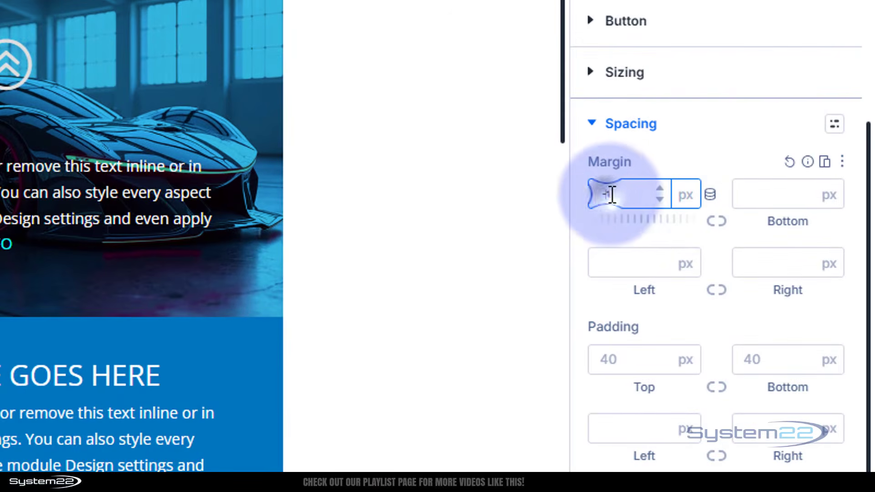
drag(611, 194, 618, 194)
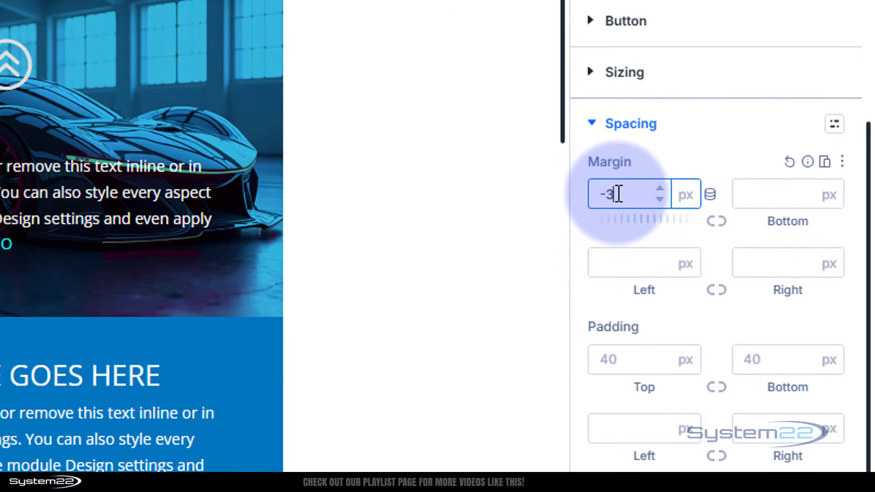
text(300)
click(657, 157)
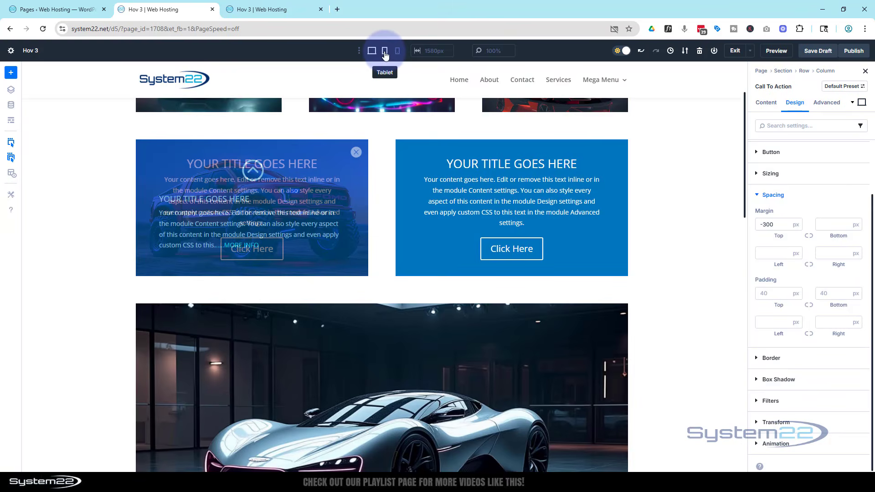
Step: Set the Call To Action module's top margin to -450 px for tablet and -400 px for phone
click(384, 53)
click(771, 224)
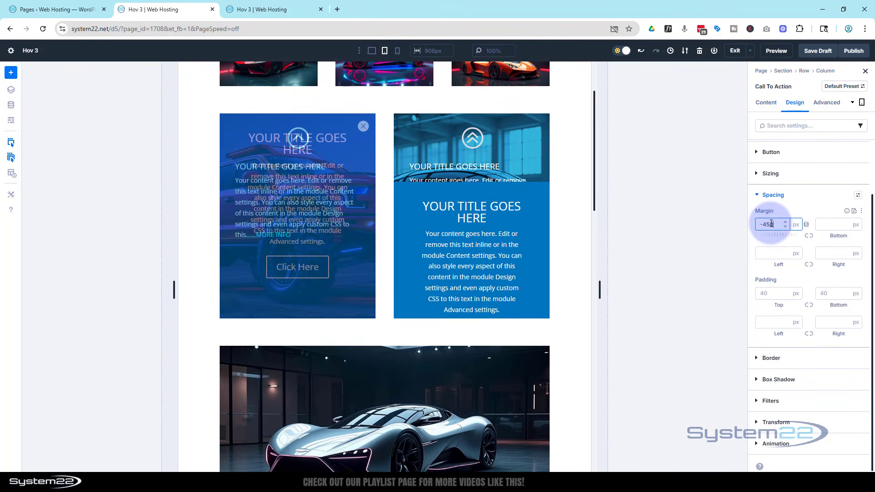
click(398, 51)
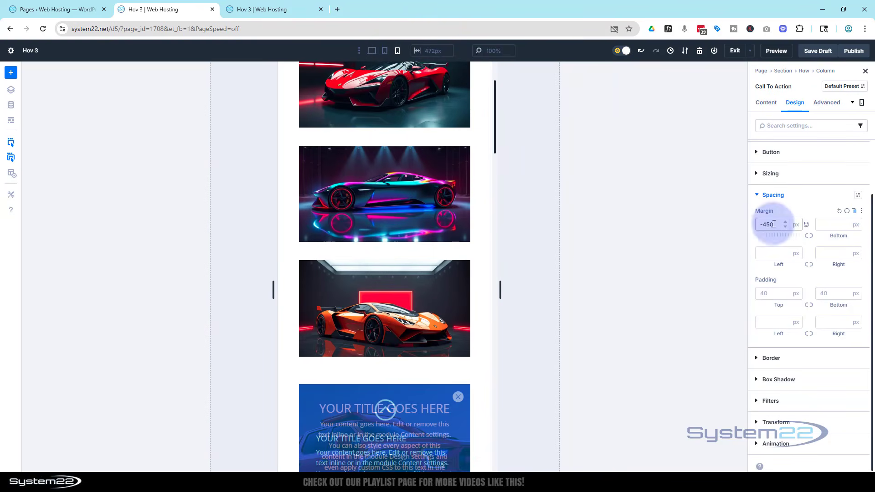
drag(767, 224, 769, 224)
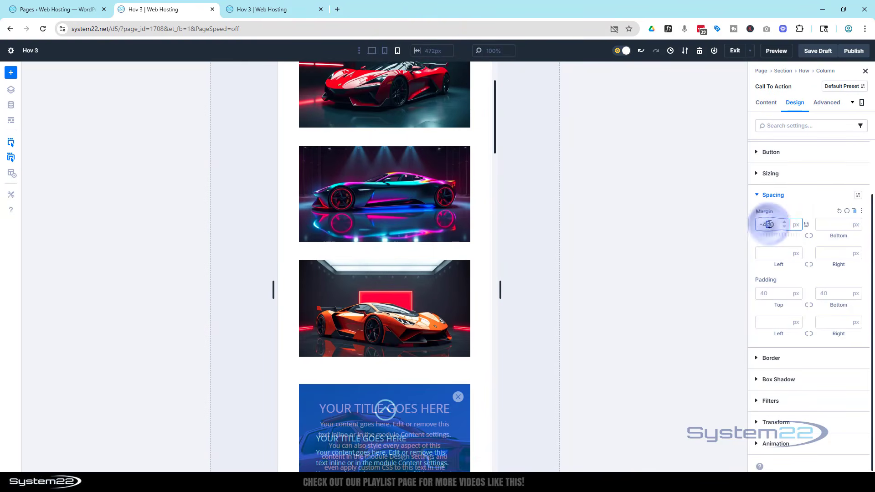
click(790, 200)
scroll(453, 357, down, 6)
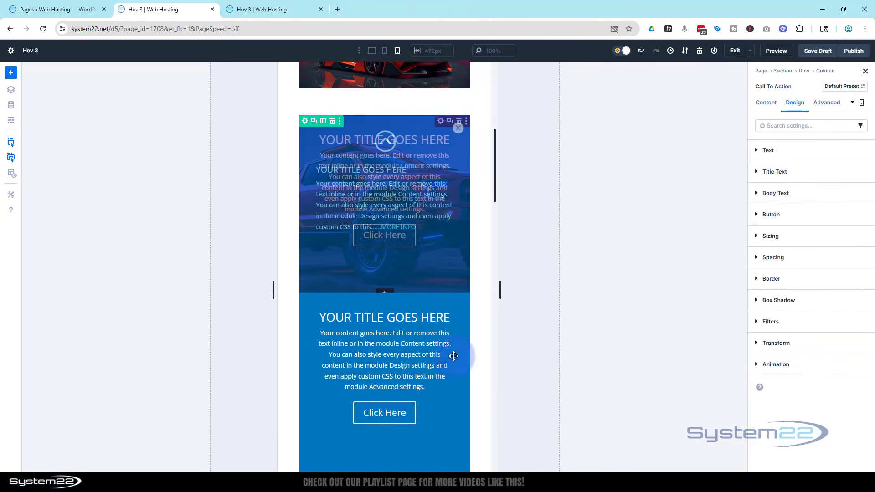
scroll(453, 356, down, 1)
Step: Return to the desktop view and disable the Call To Action module's visibility on phone, tablet and desktop
click(372, 52)
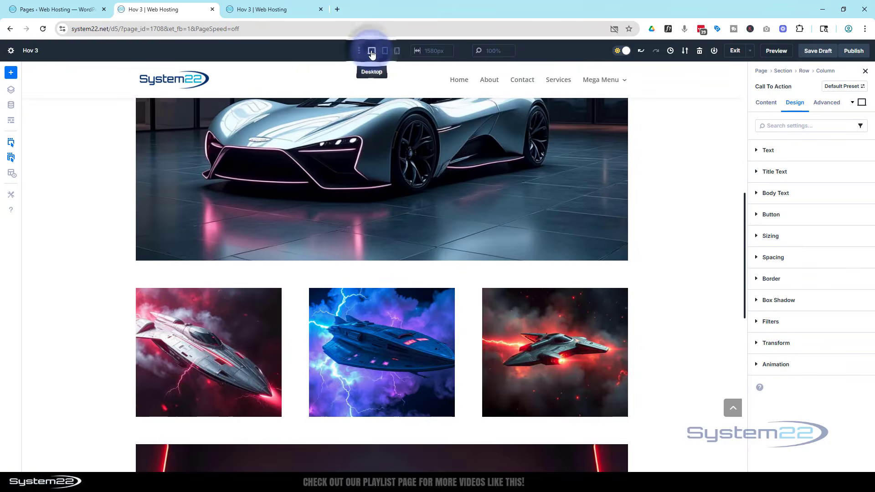
scroll(459, 234, up, 5)
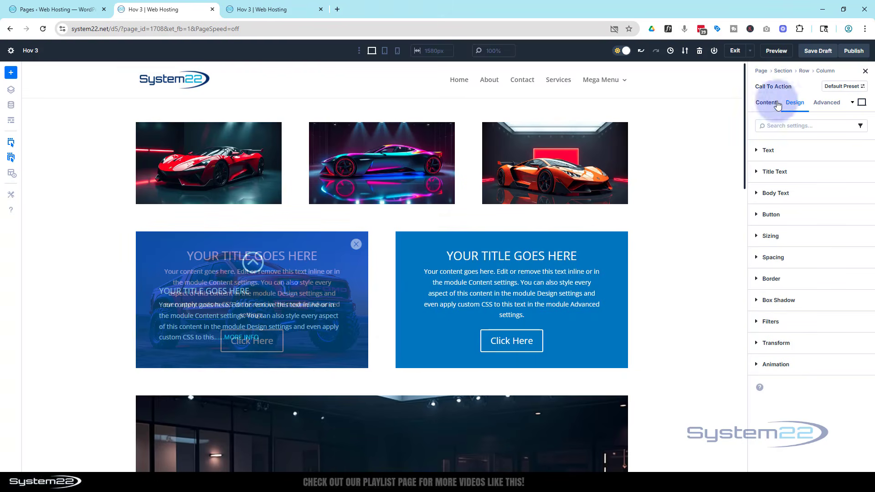
click(826, 104)
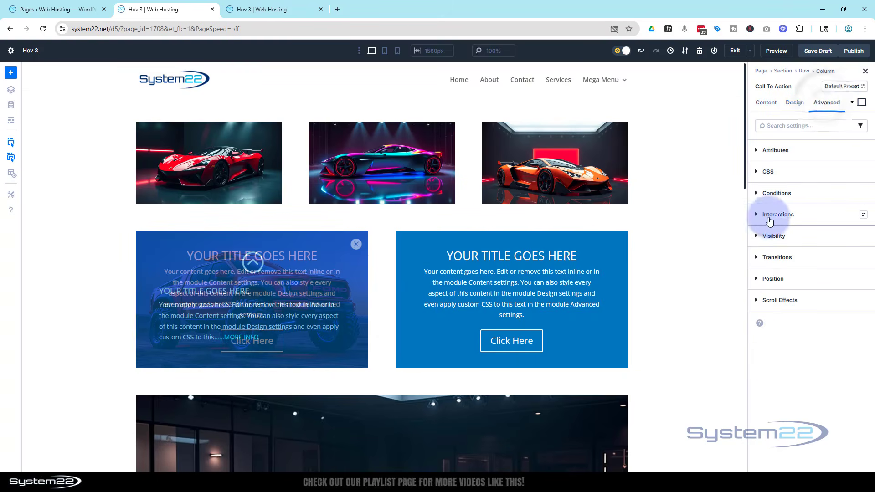
click(757, 237)
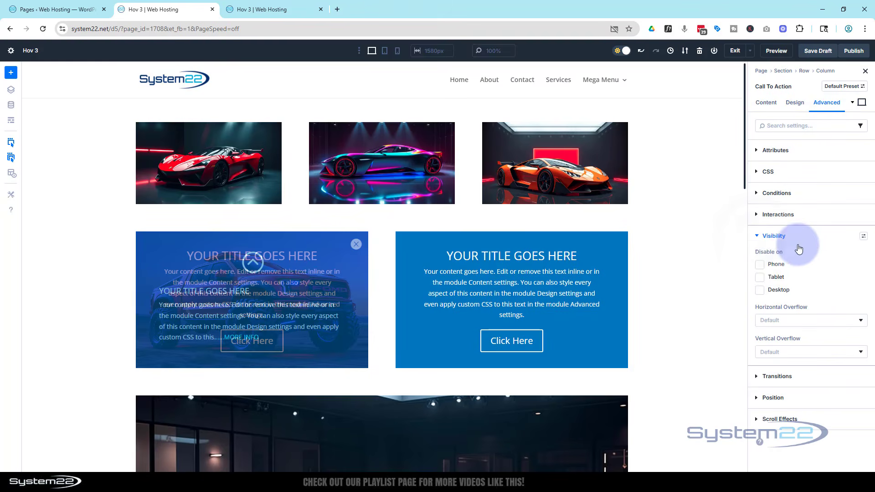
click(761, 265)
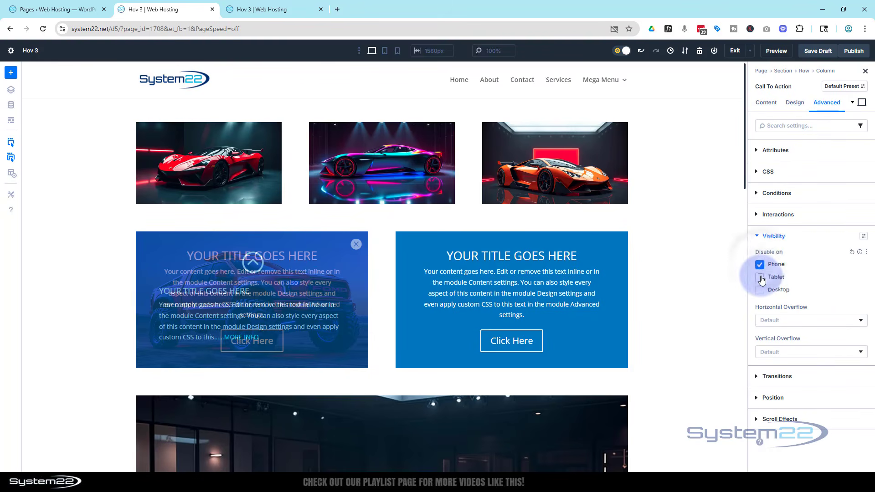
click(760, 278)
click(763, 293)
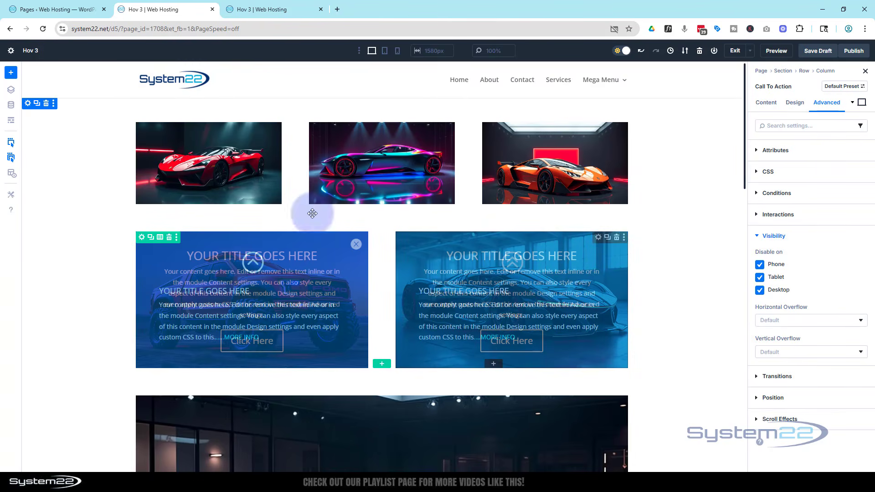
Step: Switch to the wireframe view and set the second column's Blurb admin label to "bl 2"
click(11, 122)
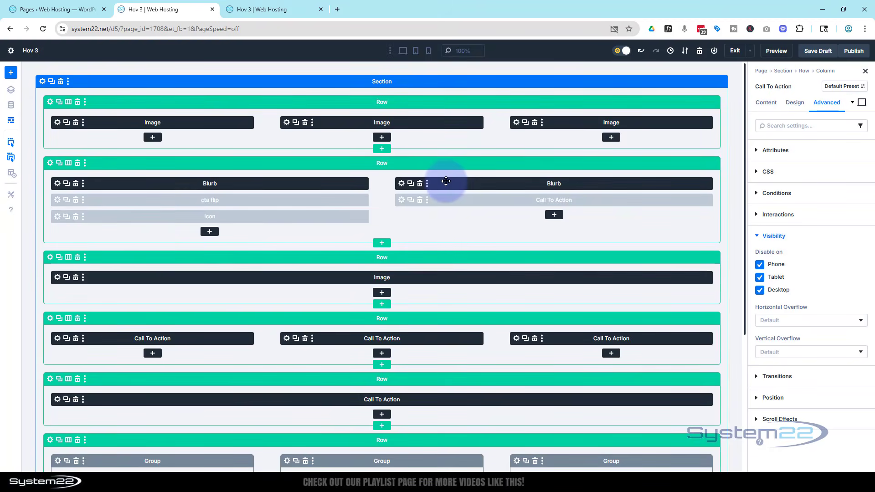
click(401, 184)
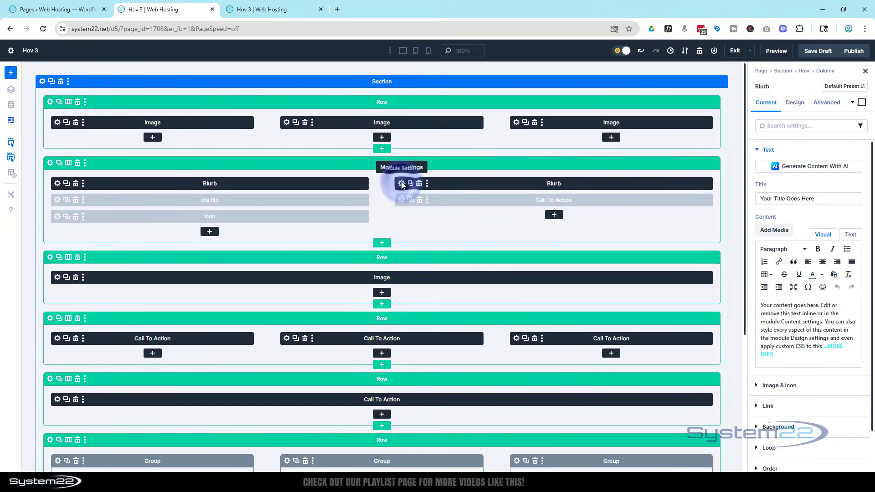
scroll(819, 324, down, 3)
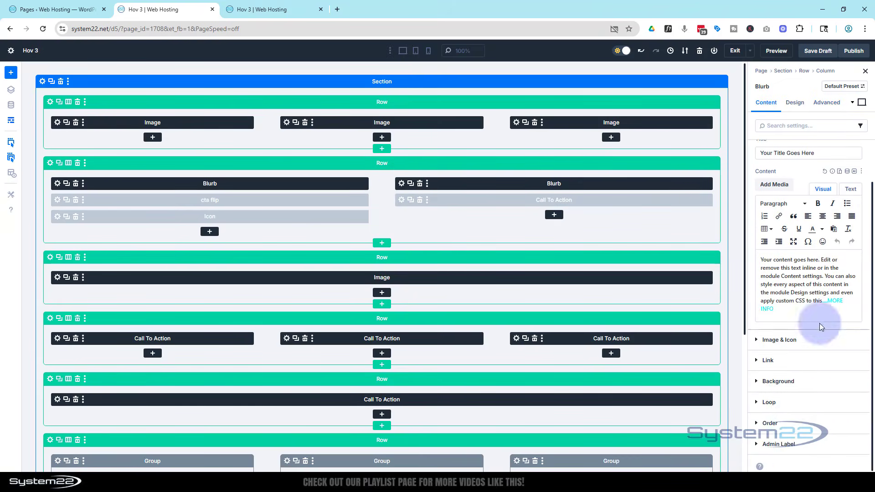
click(783, 446)
click(761, 303)
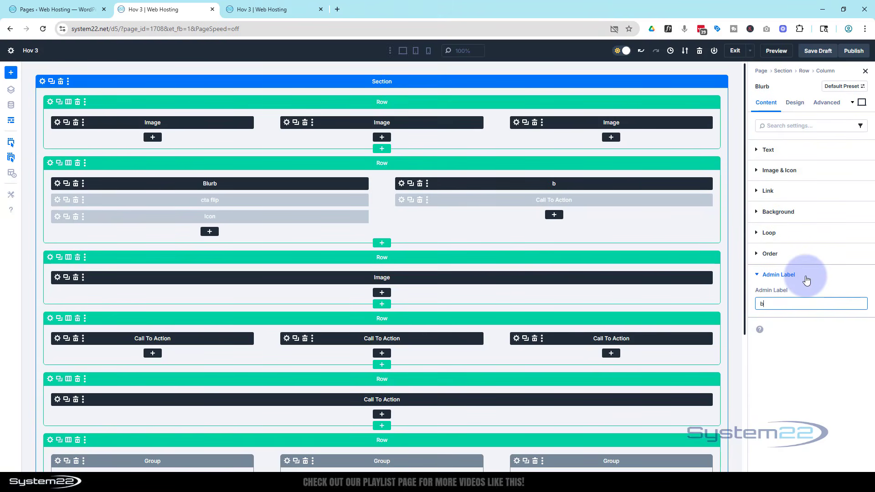
text(bl 2)
Step: Set the admin label of the Call To Action module under bl 2 to "CTA 2" and leave the wireframe view
click(401, 201)
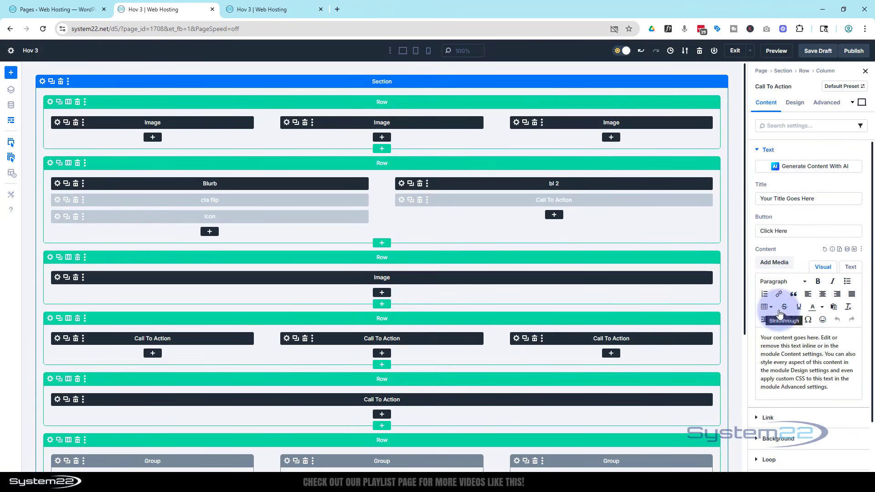
scroll(779, 313, down, 2)
click(760, 444)
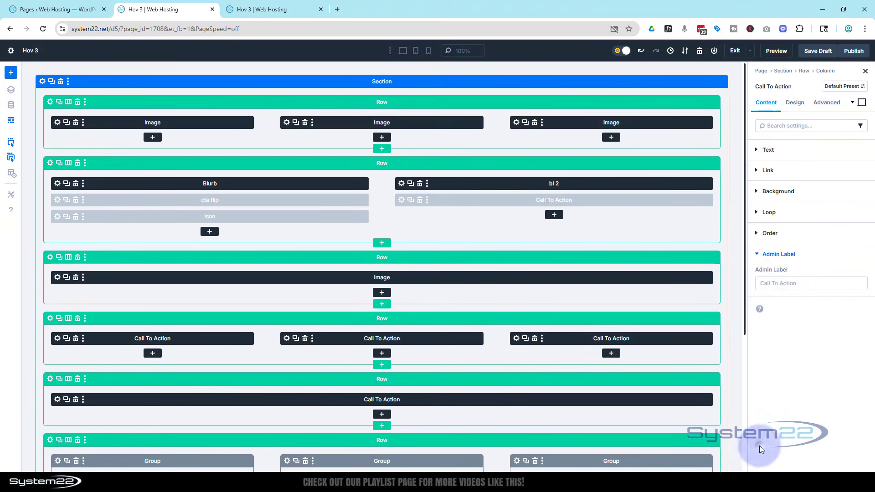
click(763, 284)
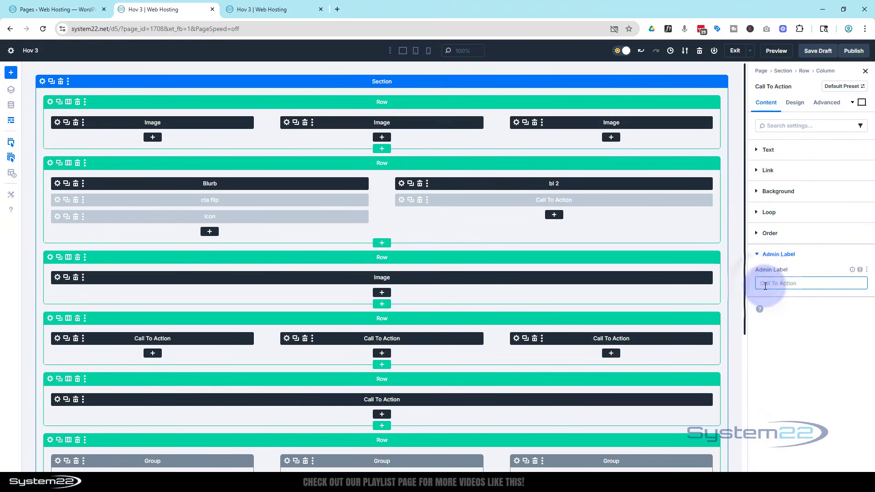
text(CTA 2)
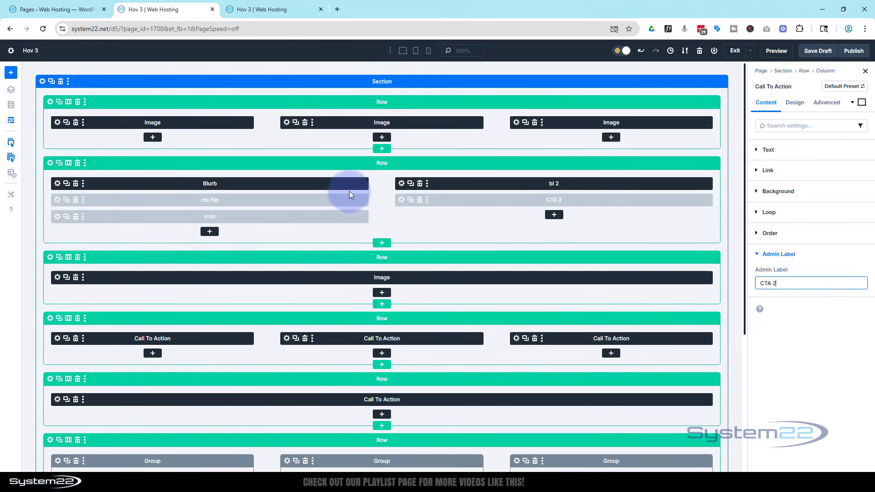
click(10, 121)
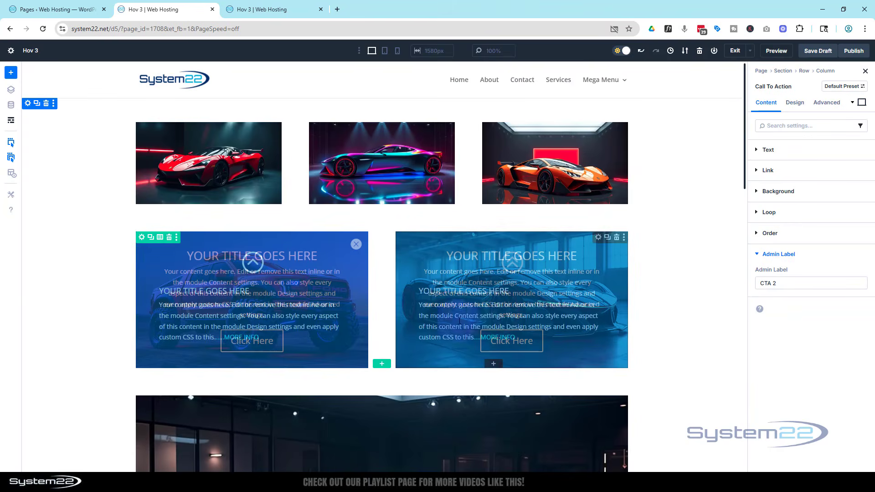
Step: Add an Icon module to the second column and choose the filled circular X found by searching for "close"
click(495, 368)
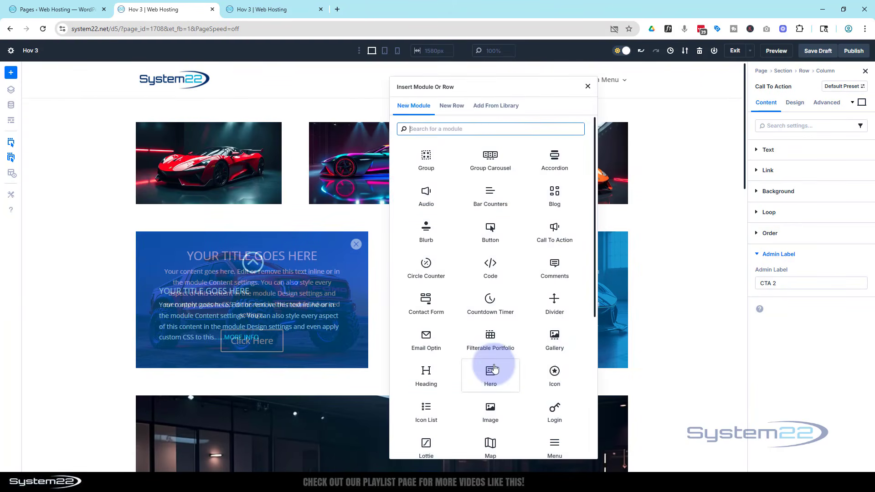
click(552, 371)
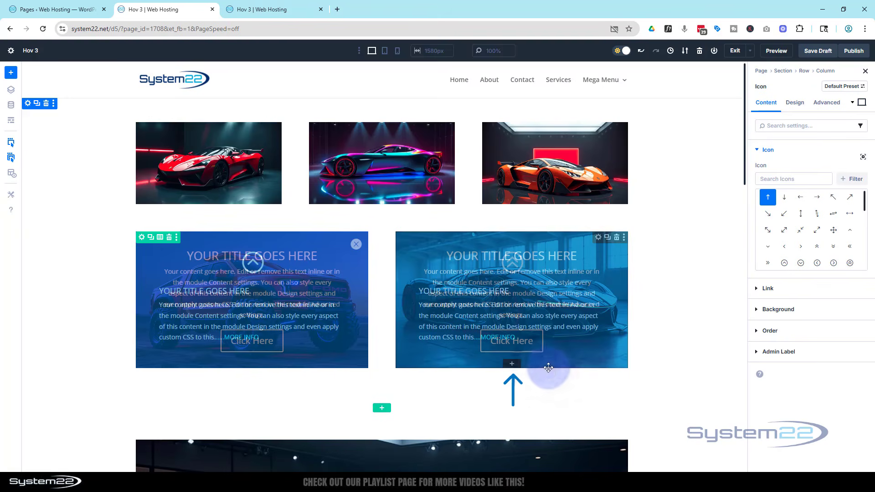
click(768, 179)
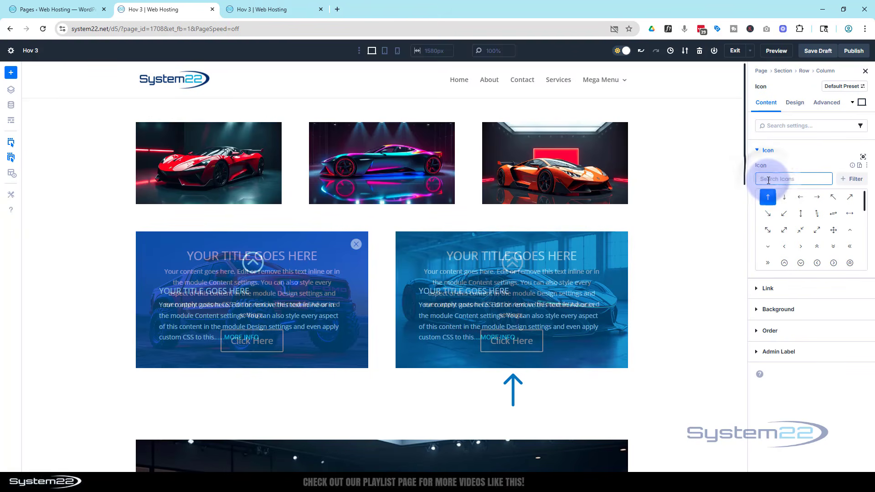
text(close)
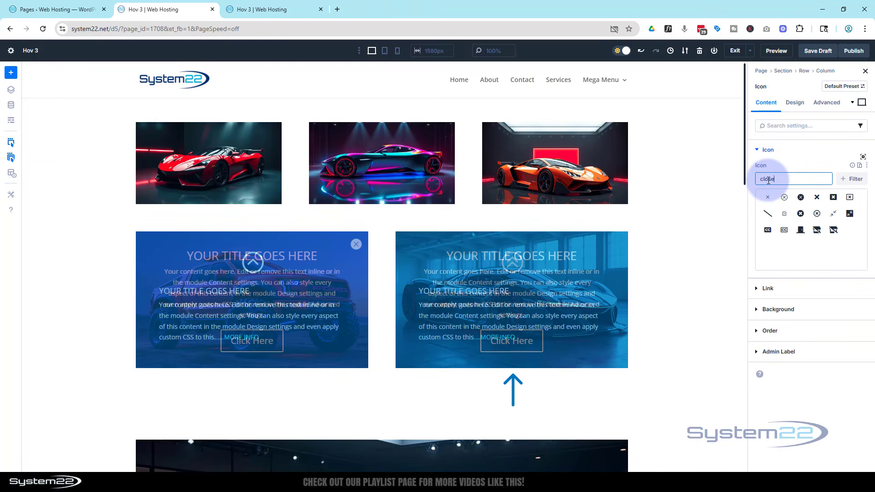
click(800, 199)
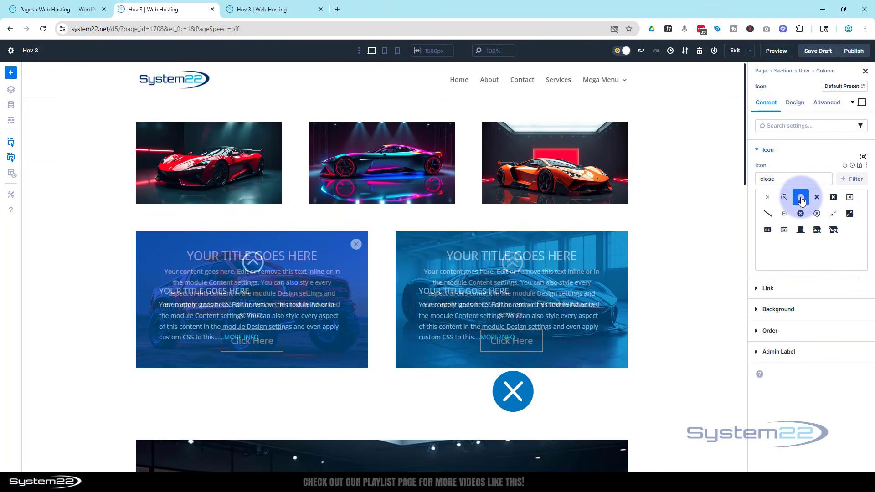
Step: Set the close icon's color to near-white FEFEFE and its size to 25 px
click(796, 103)
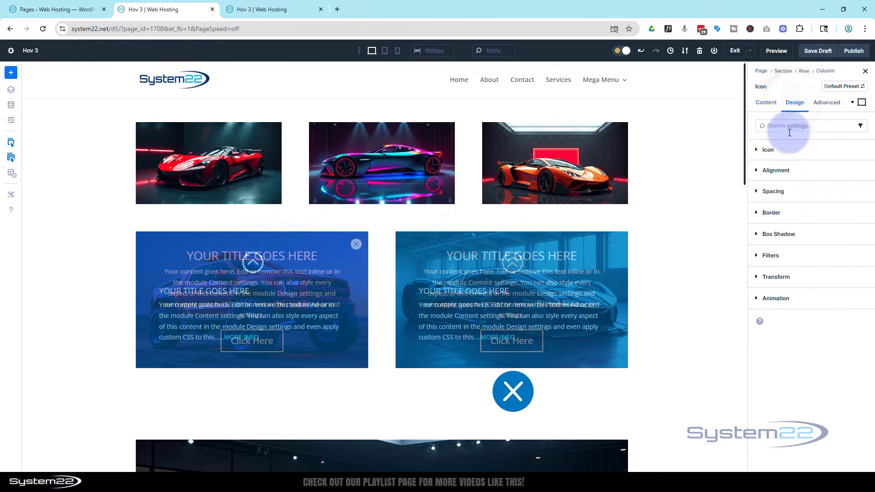
click(757, 151)
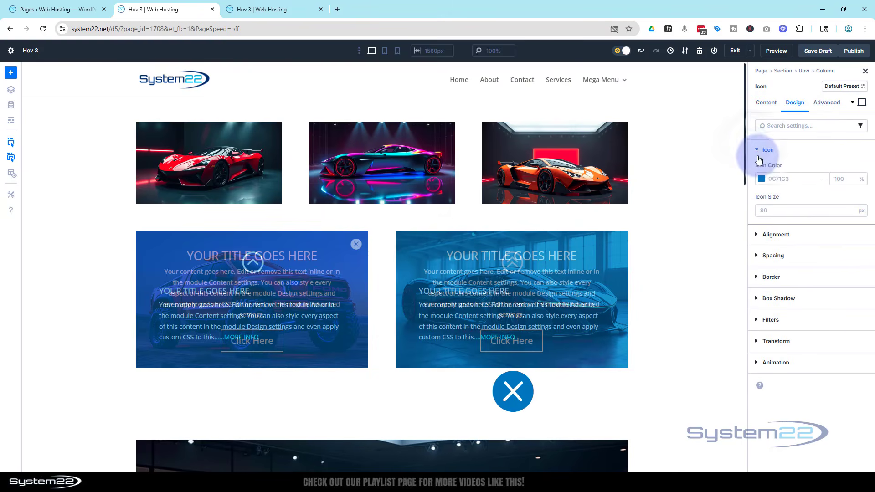
click(761, 179)
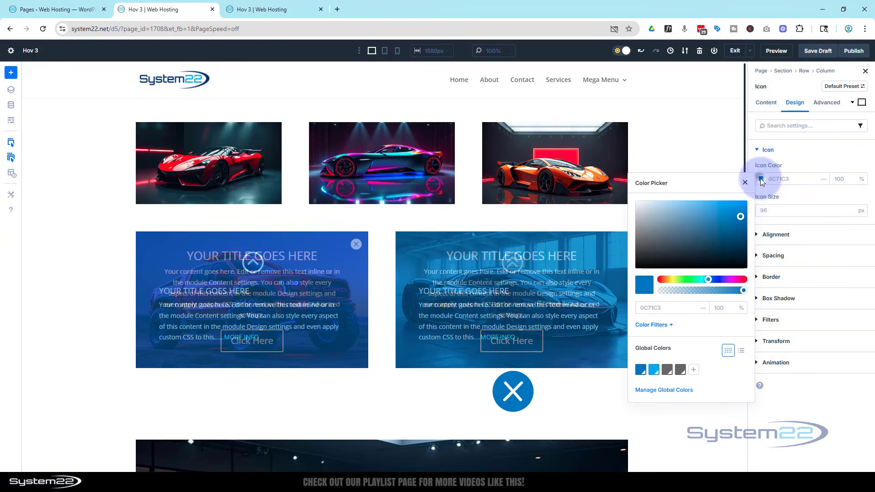
click(670, 220)
drag(654, 214, 635, 201)
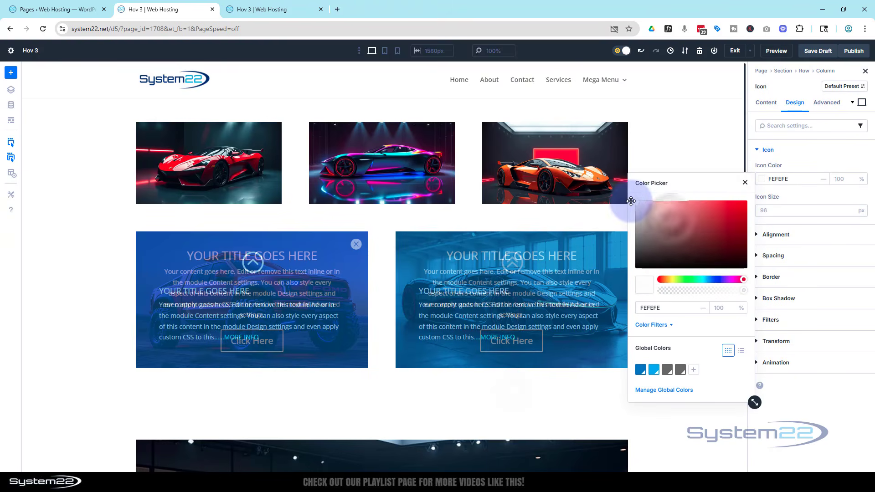
click(779, 179)
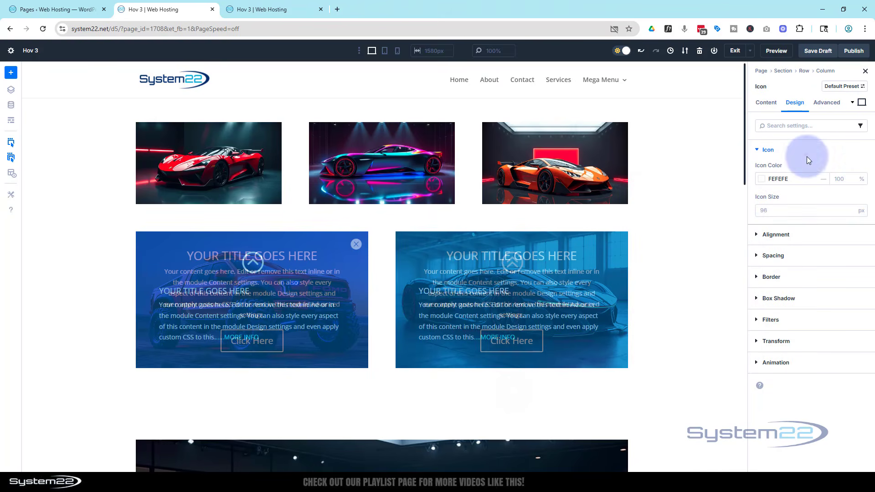
click(761, 210)
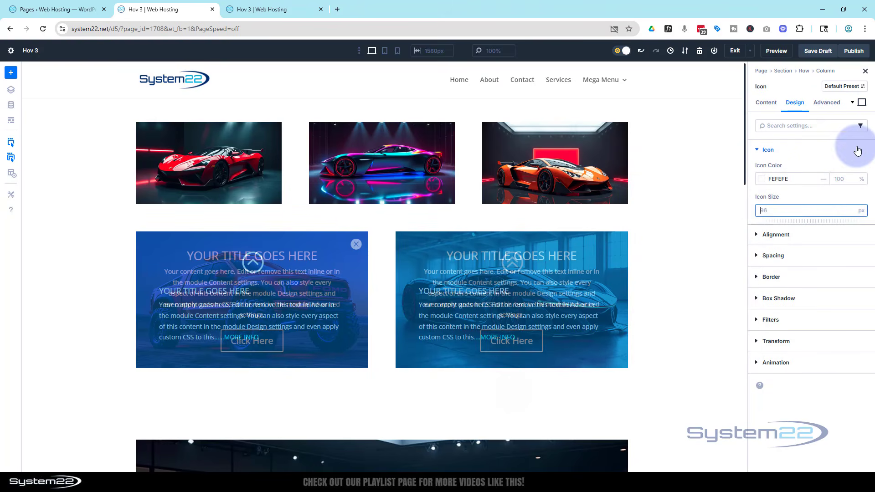
click(807, 194)
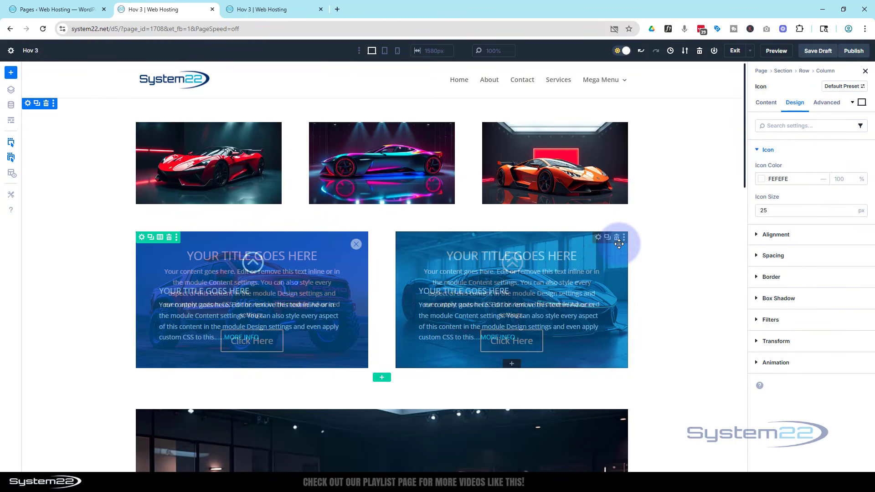
Step: Set the close icon's position to Absolute with the offset origin at the card's top-right corner
click(825, 105)
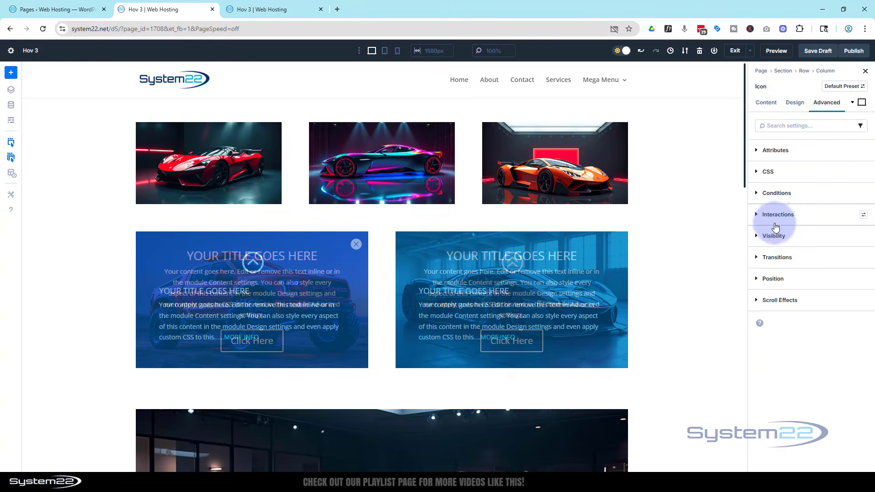
click(773, 279)
click(808, 312)
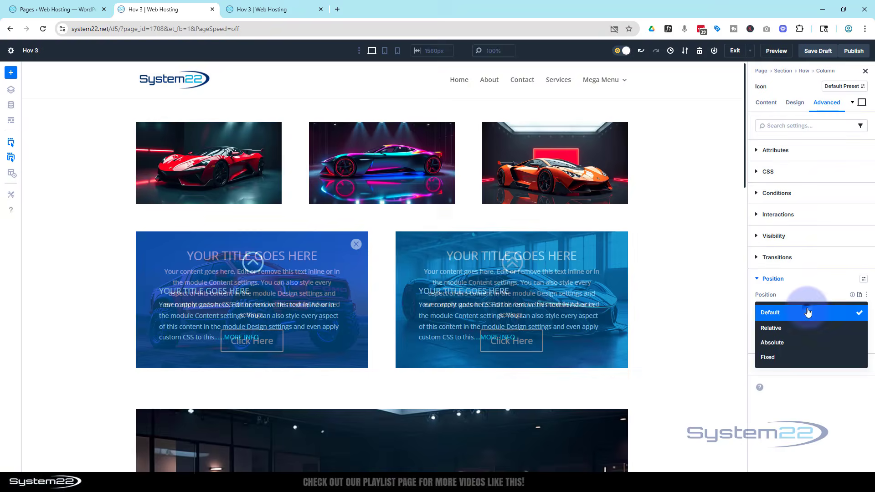
click(801, 348)
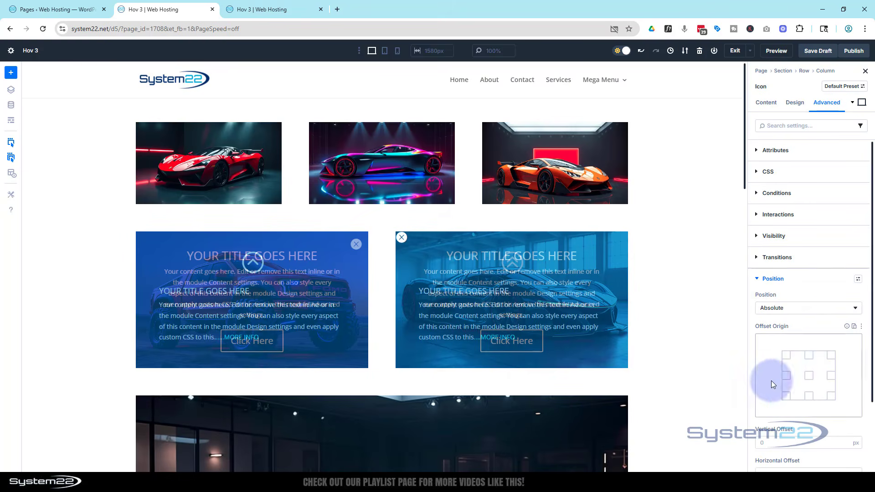
click(831, 356)
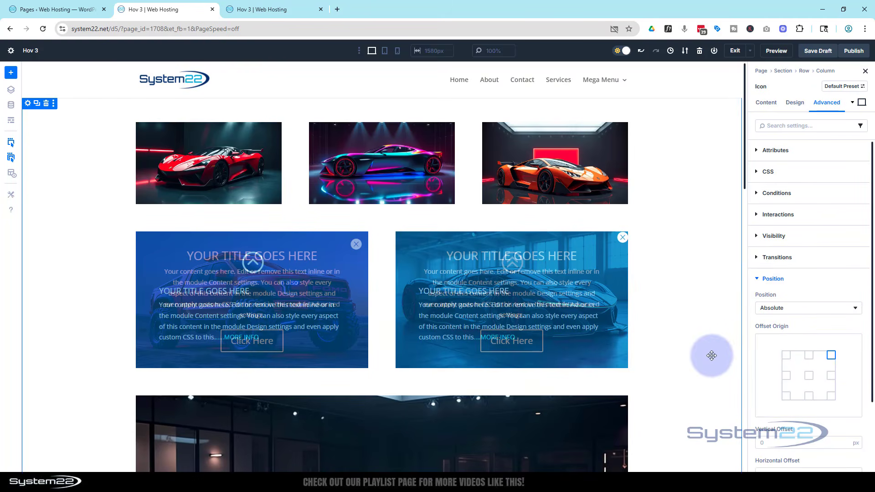
Step: Set the second card's close icon vertical and horizontal offsets to 15 px and its Z index to 99
scroll(766, 342, down, 2)
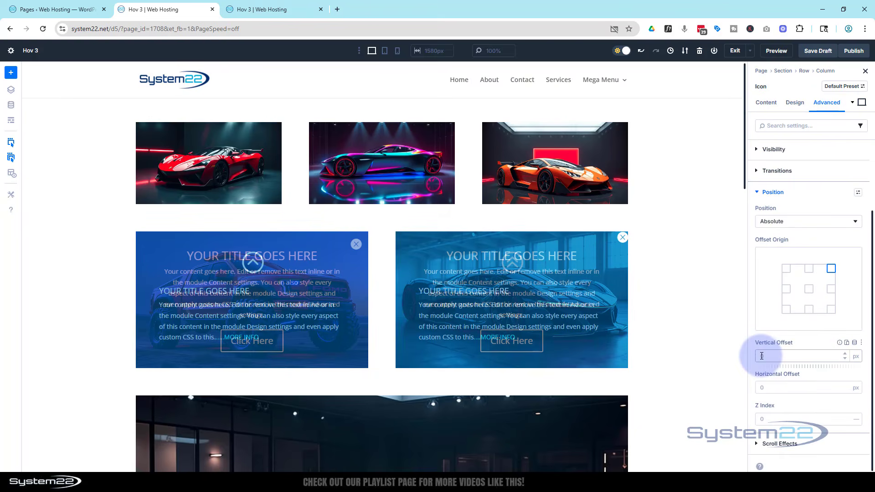
click(760, 357)
text(1)
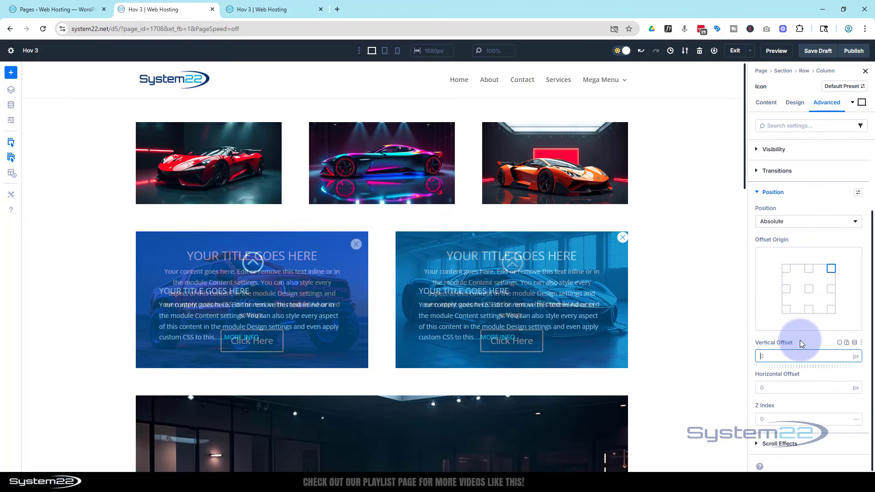
text(5)
click(763, 388)
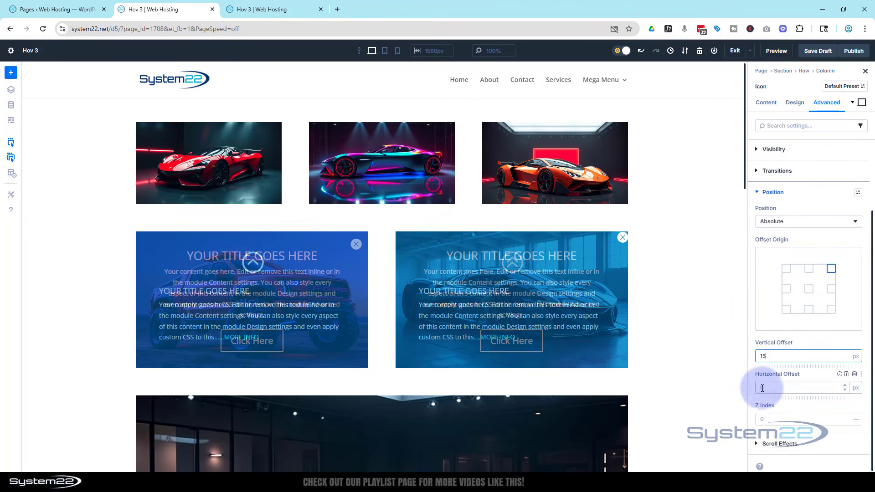
text(15)
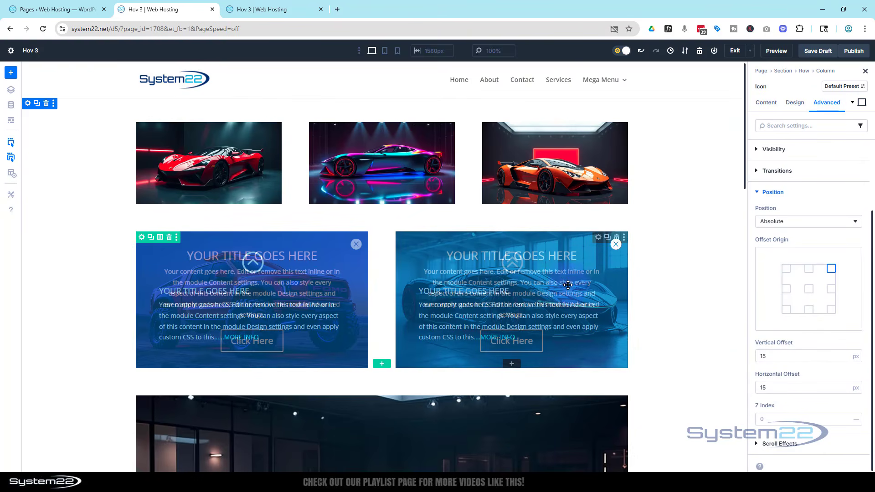
click(768, 419)
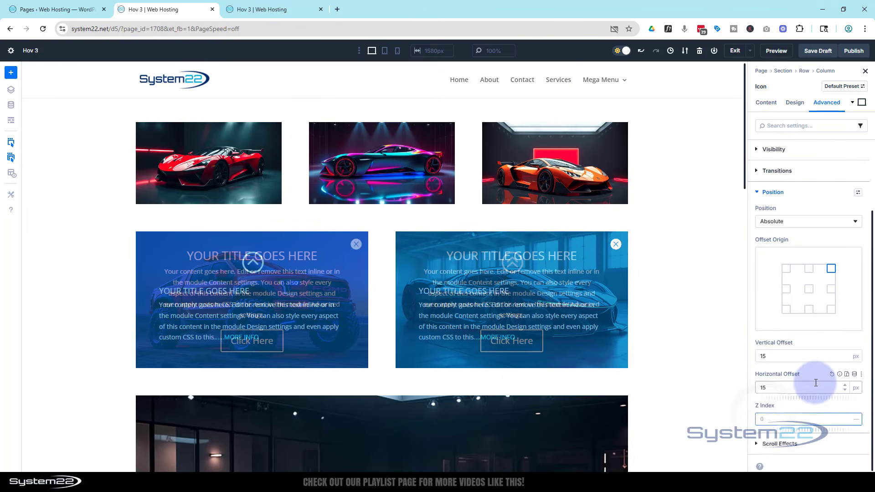
click(795, 409)
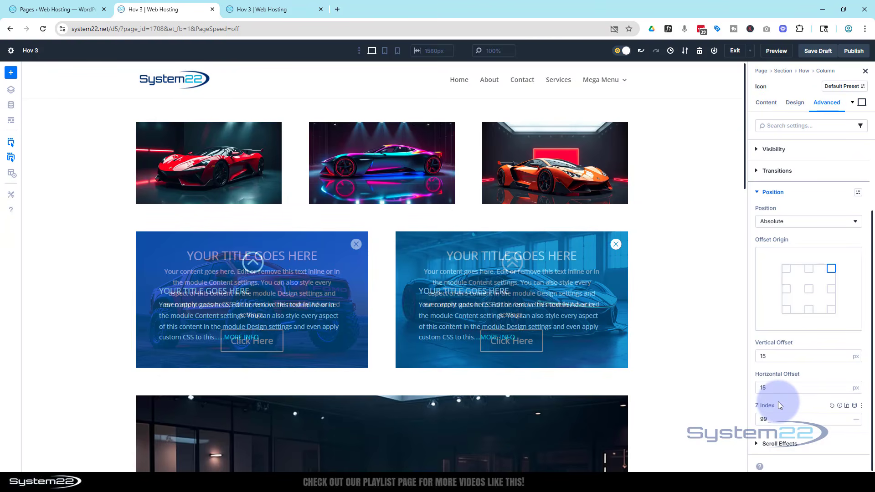
click(618, 249)
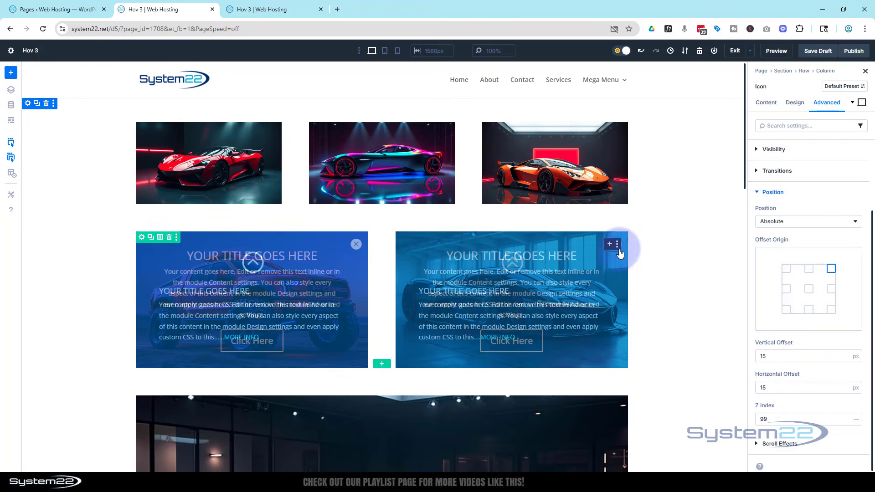
click(709, 289)
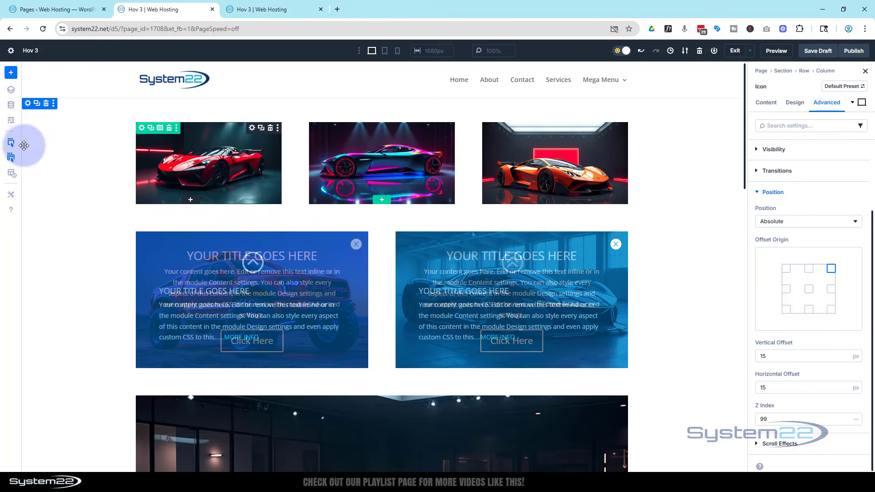
Step: Add a Click interaction to the bl 2 blurb that toggles the visibility of Call To Action (CTA 2), and save it
click(13, 122)
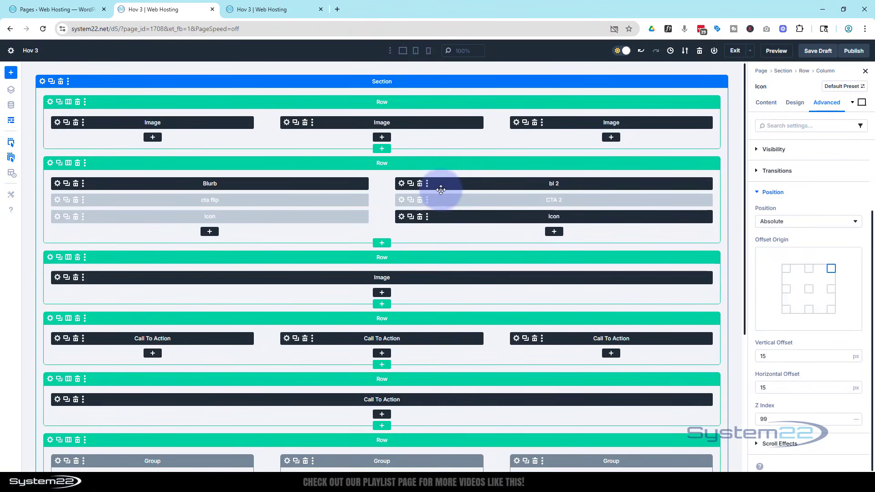
click(401, 183)
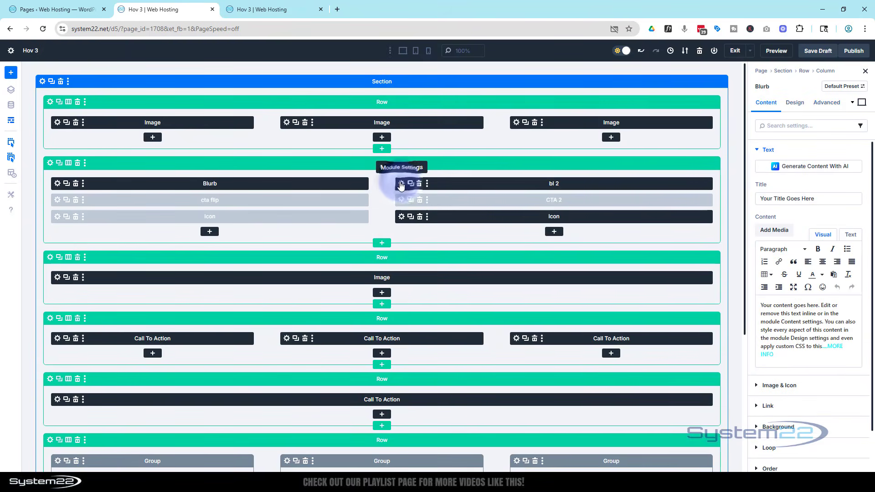
click(11, 120)
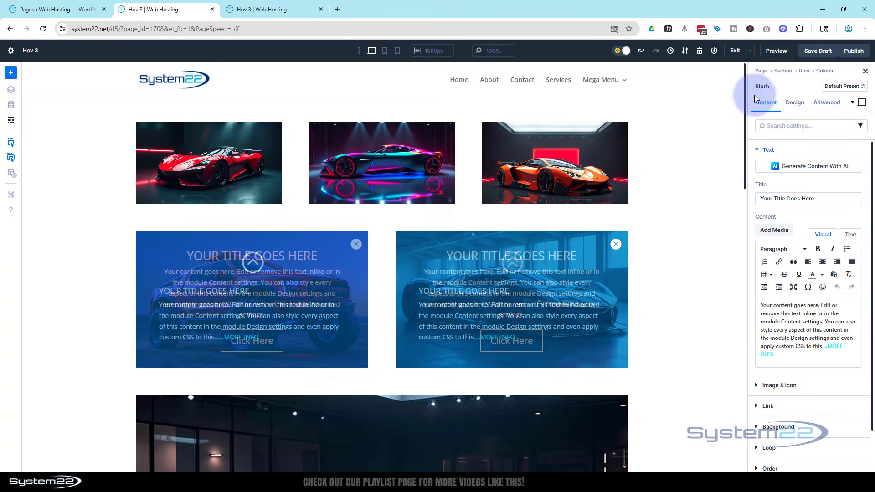
click(827, 103)
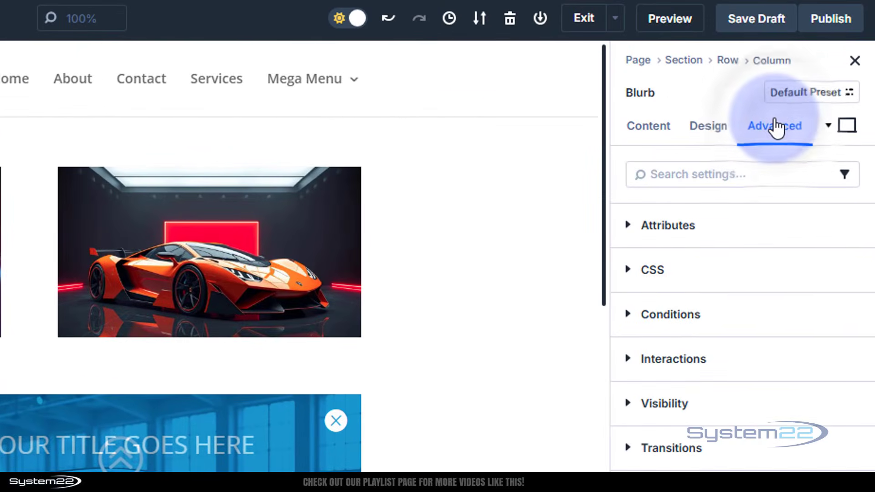
click(684, 359)
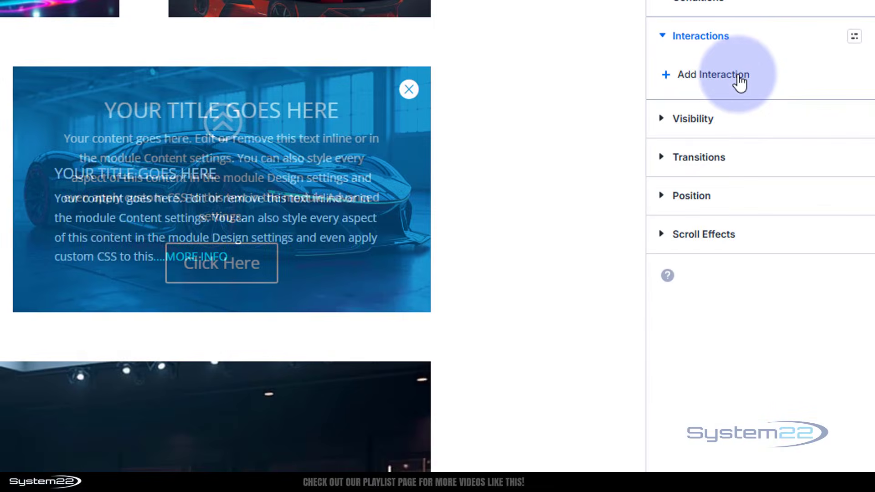
click(736, 103)
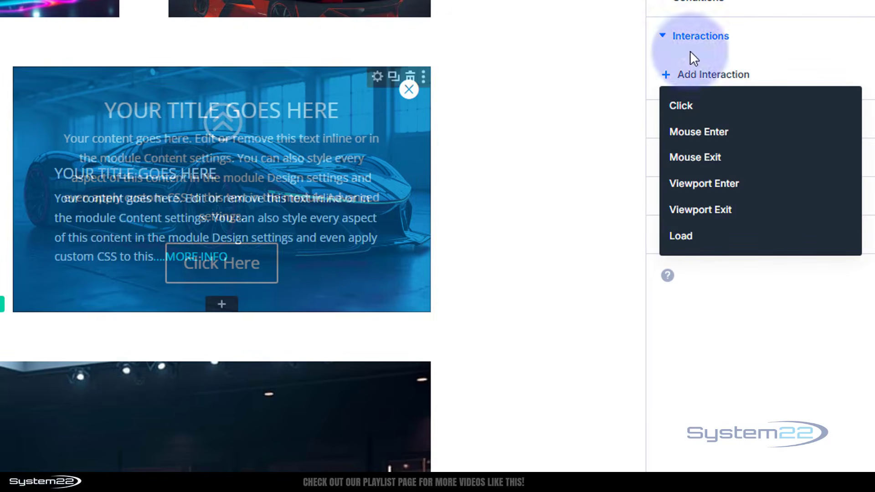
click(678, 105)
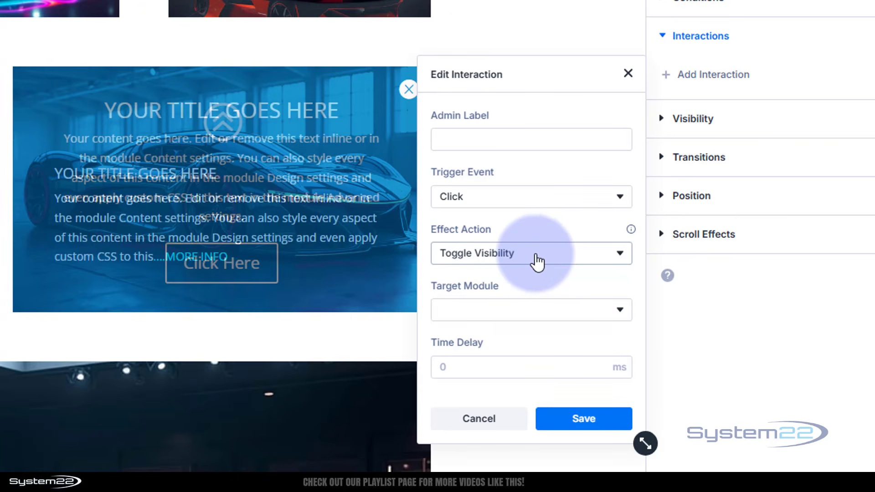
click(506, 320)
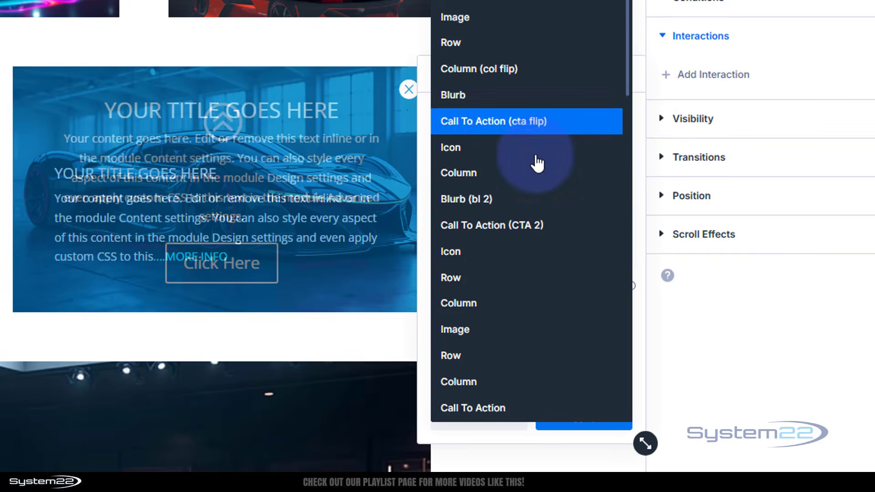
click(528, 232)
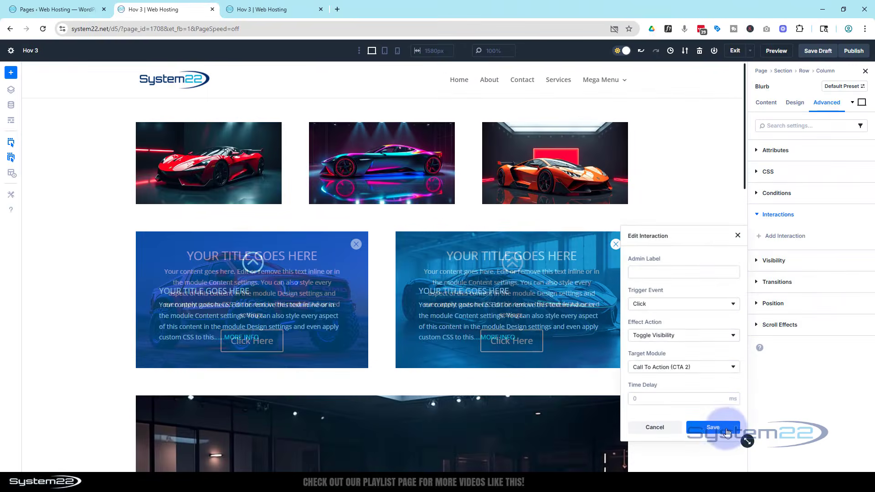
click(668, 430)
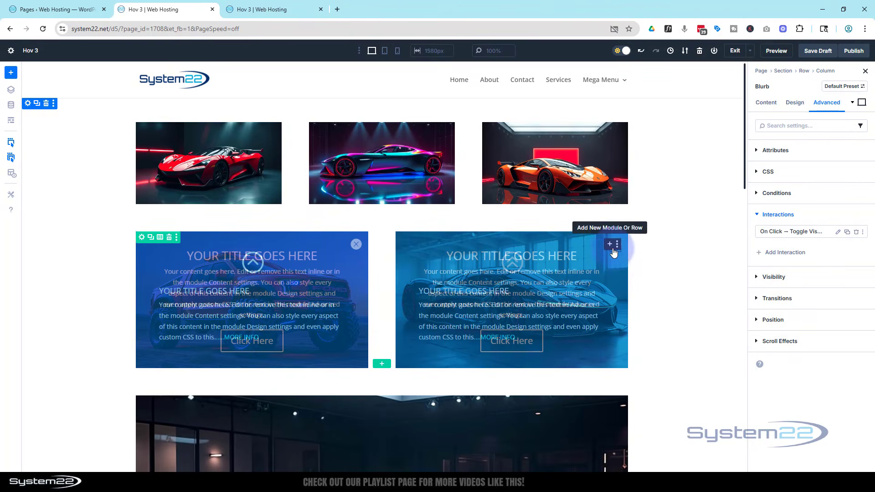
Step: Disable the second card's close icon on phone, tablet and desktop
click(613, 249)
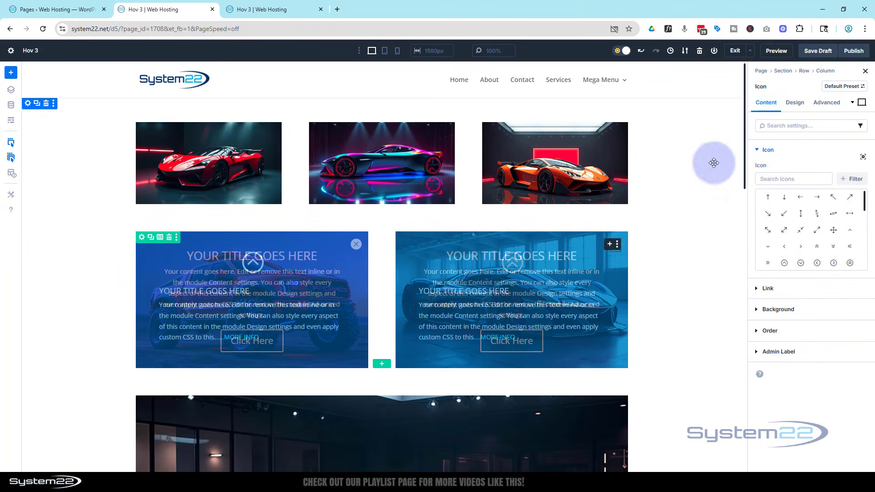
click(820, 104)
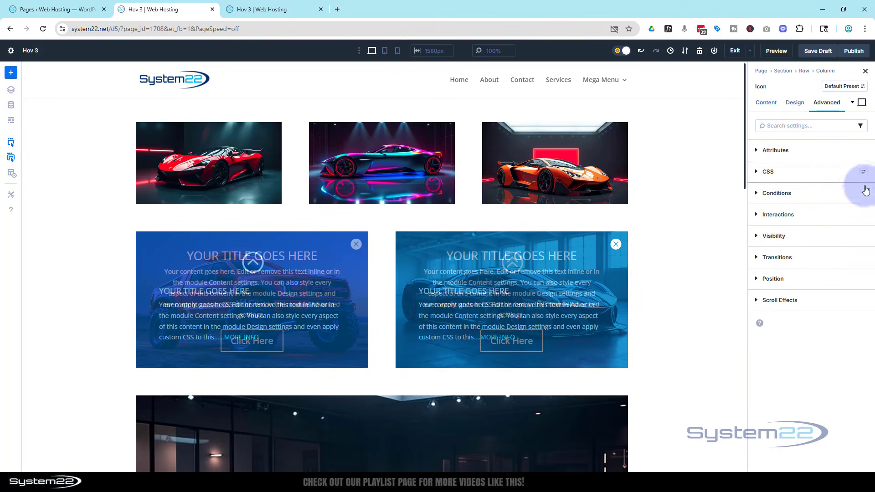
click(756, 237)
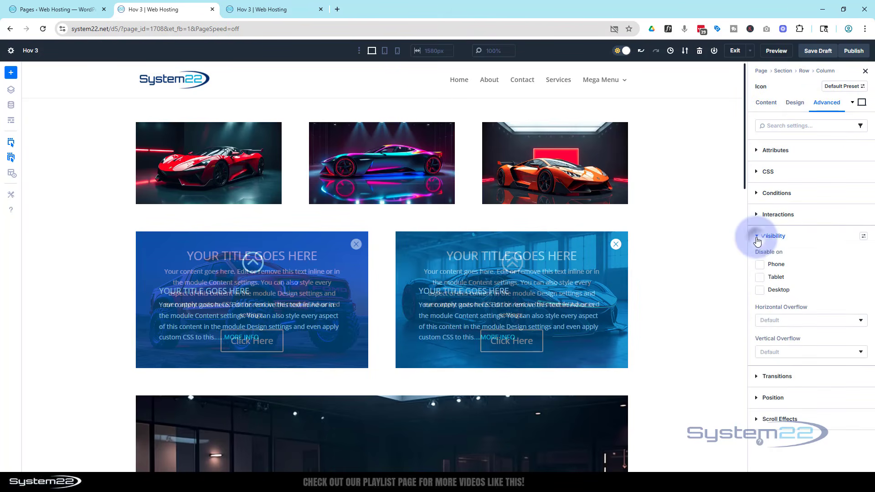
click(760, 266)
click(760, 278)
click(760, 291)
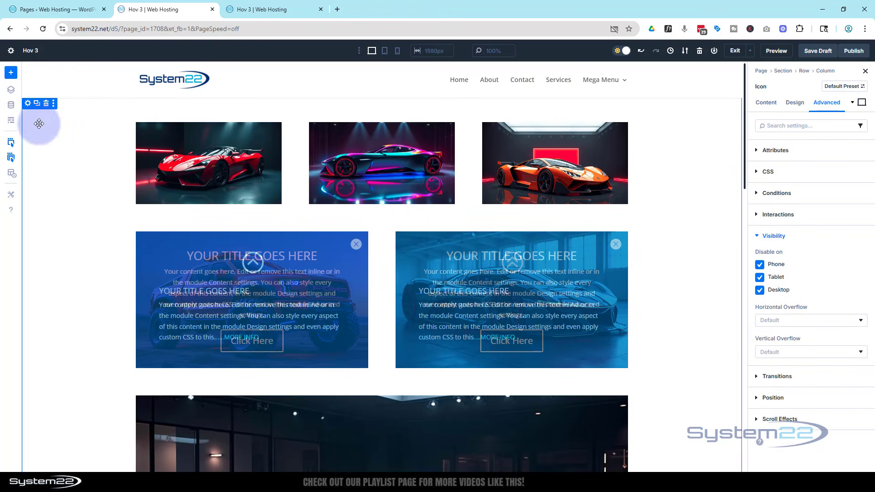
Step: Change the target module of the bl 2 blurb's click interaction to the Icon listed below CTA 2, and save it
click(11, 122)
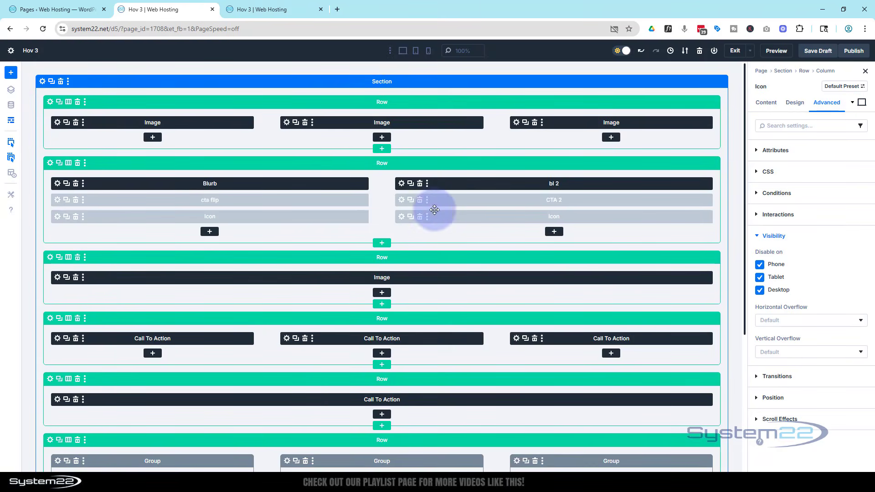
click(402, 183)
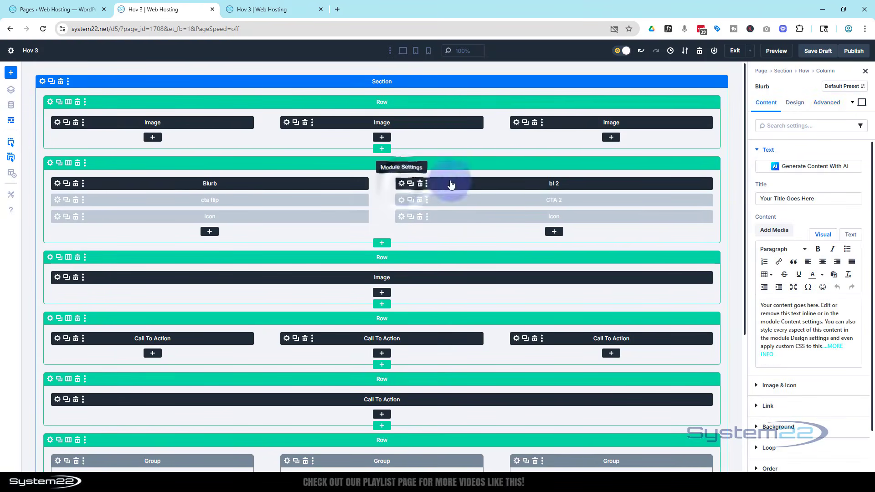
click(826, 103)
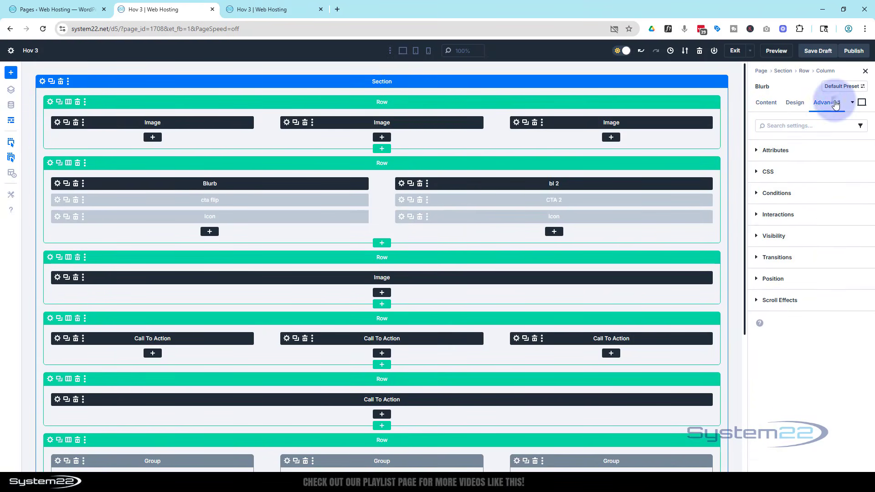
click(831, 218)
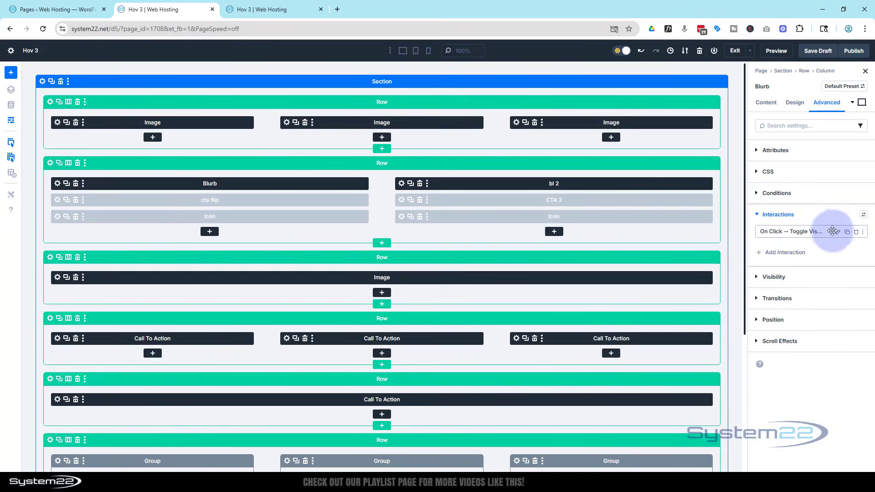
click(837, 233)
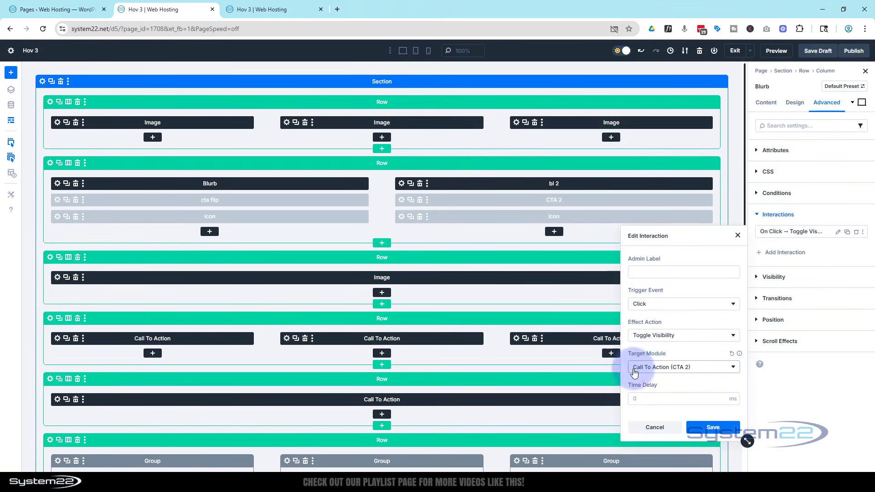
click(656, 367)
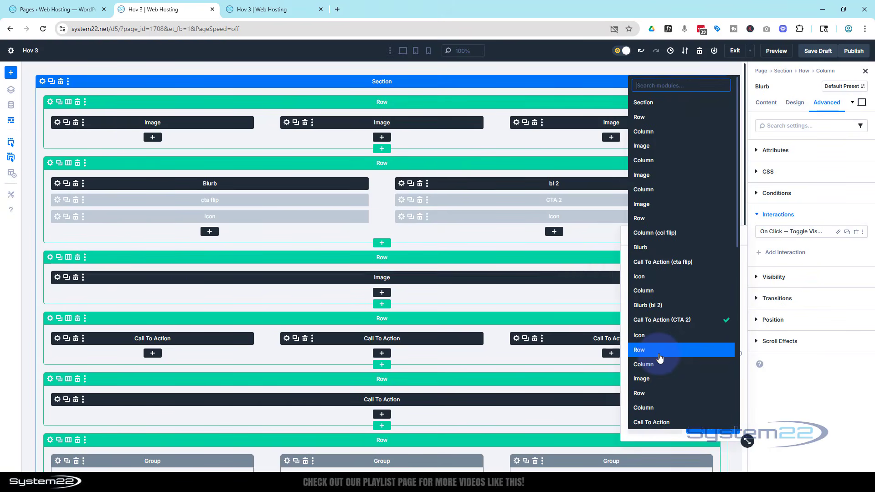
click(643, 336)
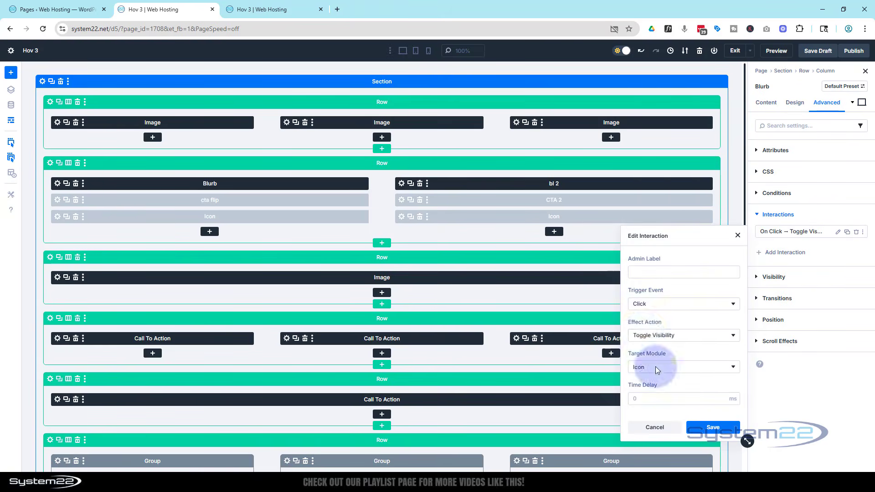
click(713, 427)
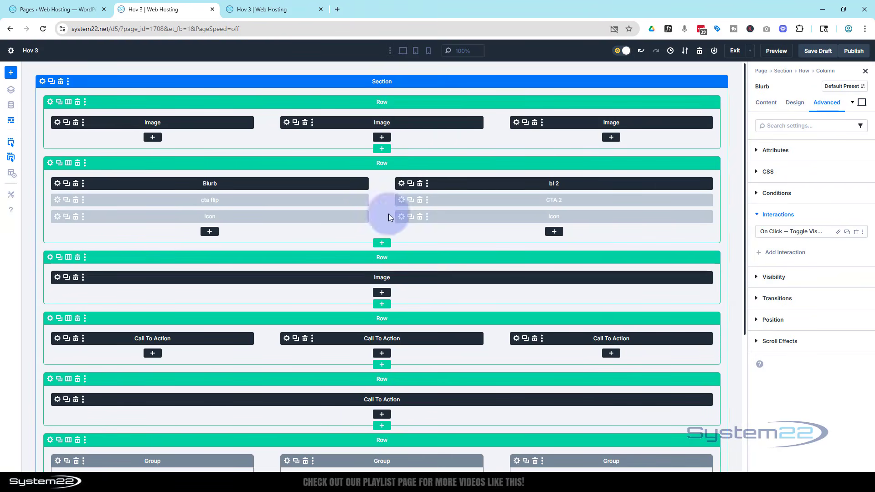
Step: Add a Click interaction to the second card's close icon that toggles the visibility of Call To Action (CTA 2), and save it
click(401, 217)
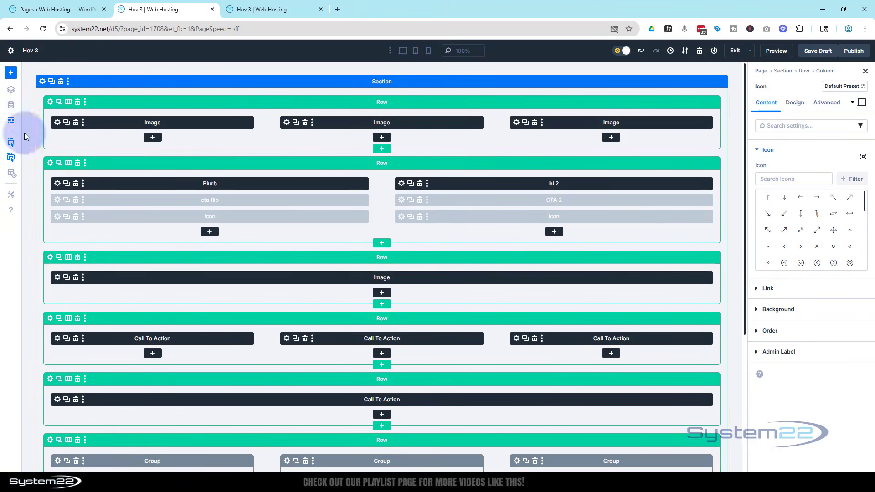
click(11, 126)
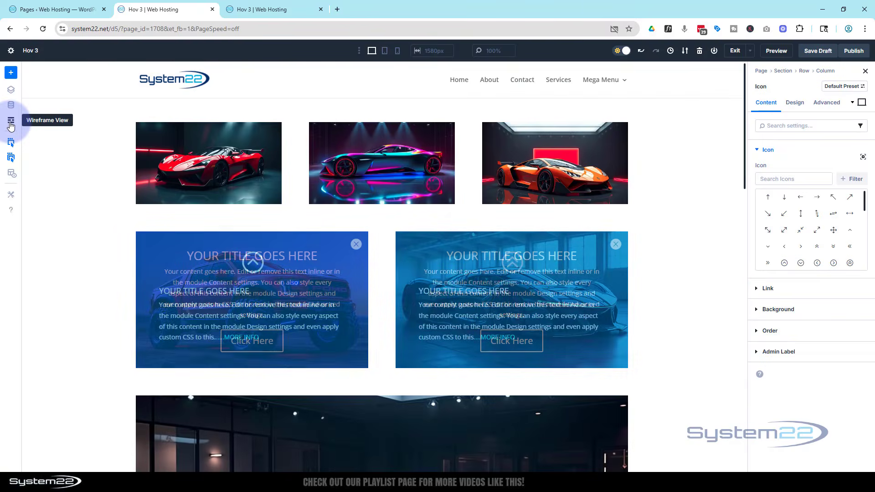
click(832, 102)
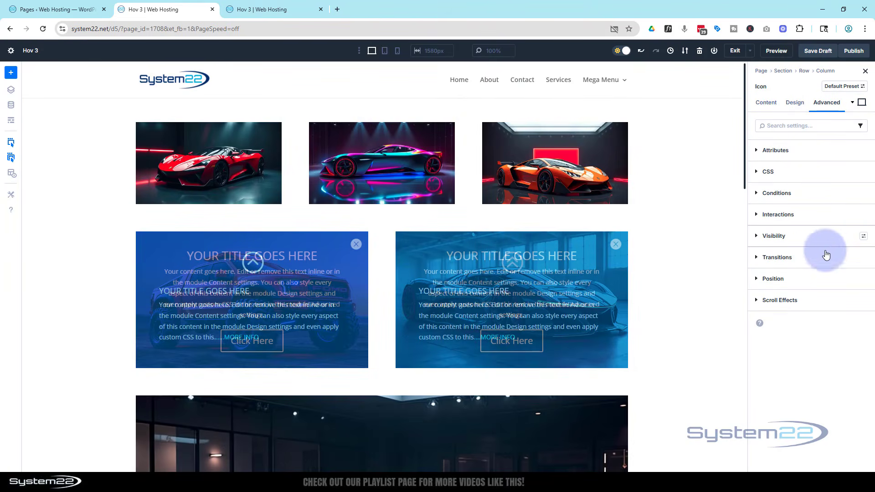
click(813, 216)
click(798, 237)
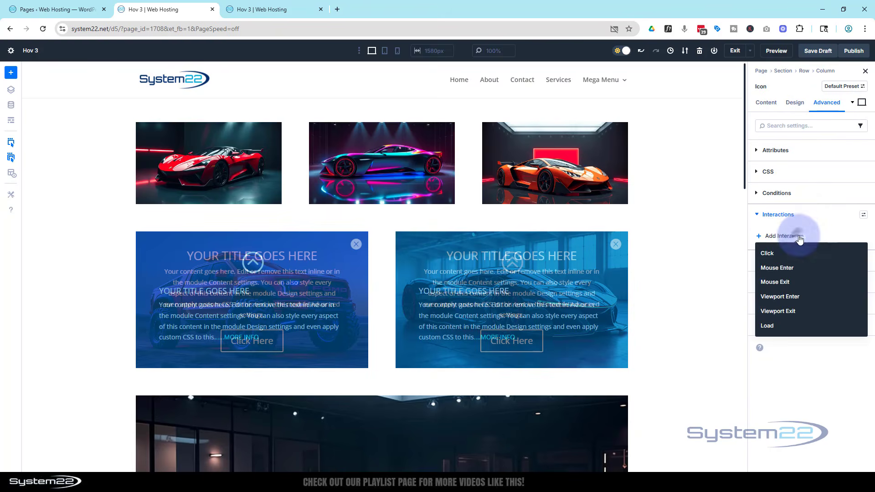
click(773, 255)
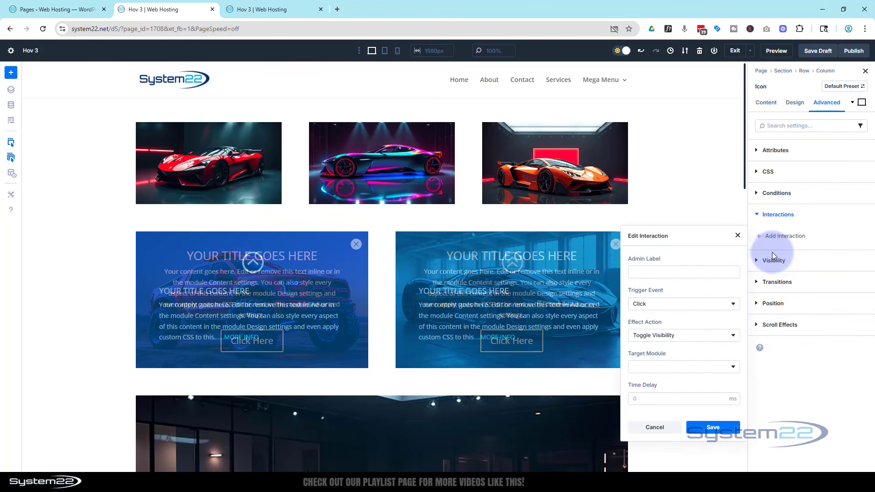
click(693, 342)
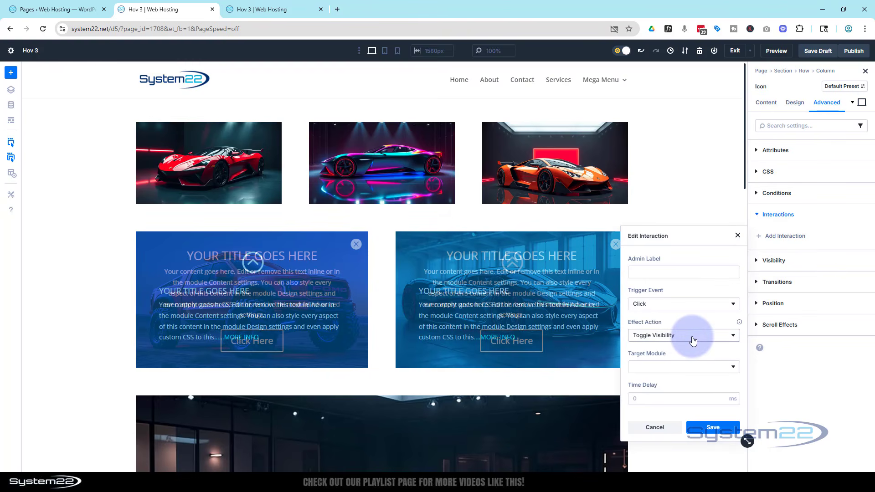
click(696, 367)
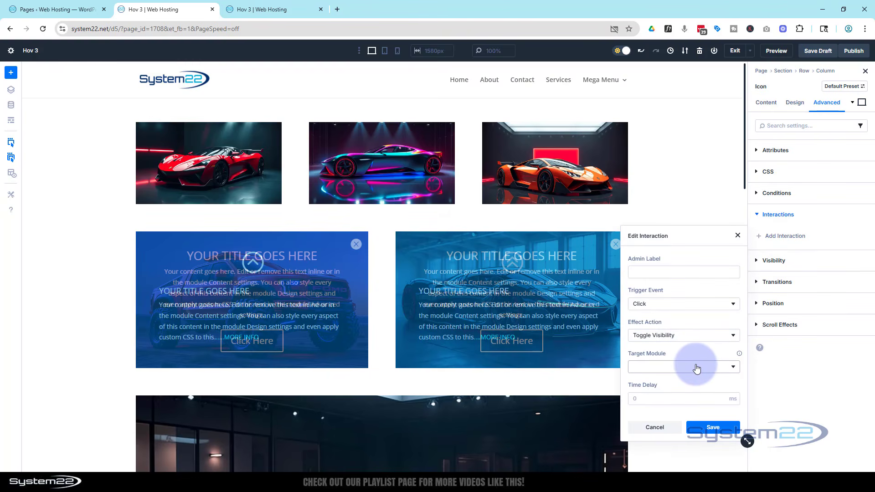
click(659, 322)
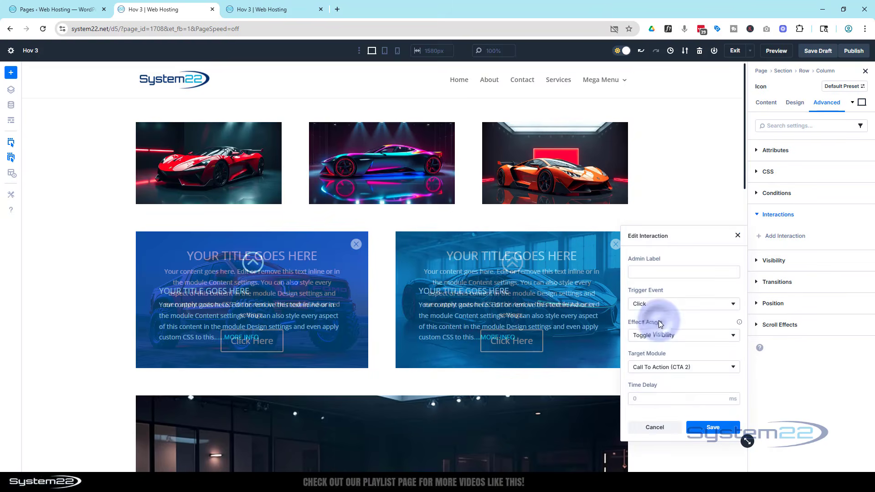
click(706, 420)
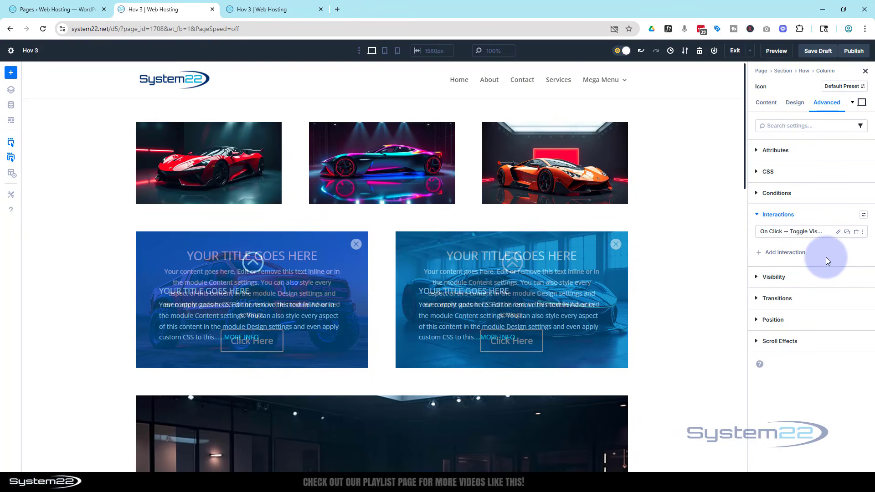
Step: Duplicate the close icon's click interaction, set the copy's target module to the Icon listed below CTA 2, and save it
click(847, 233)
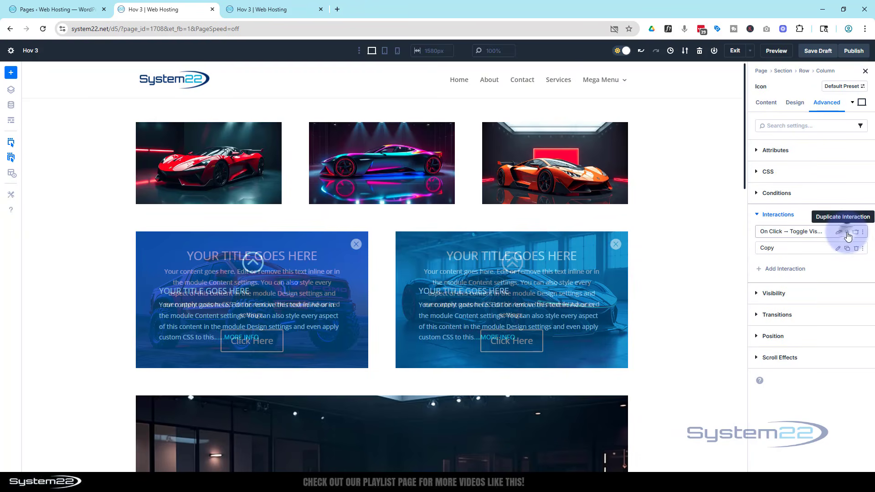
click(837, 248)
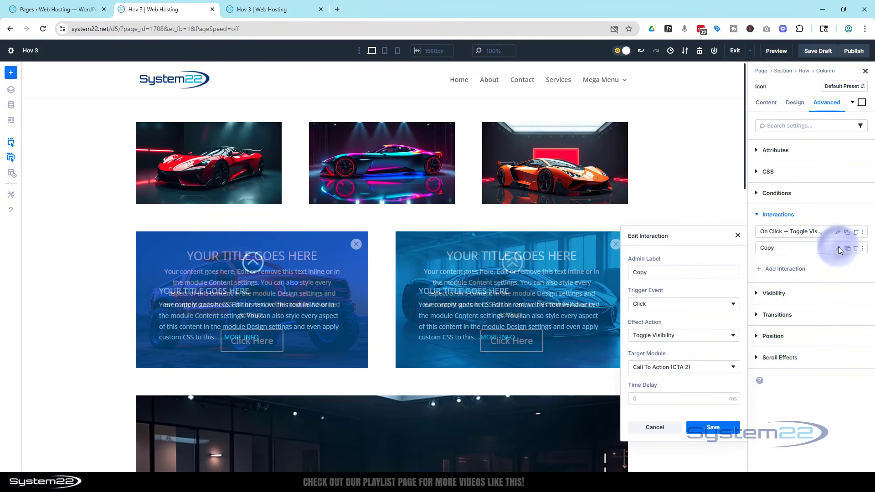
click(704, 369)
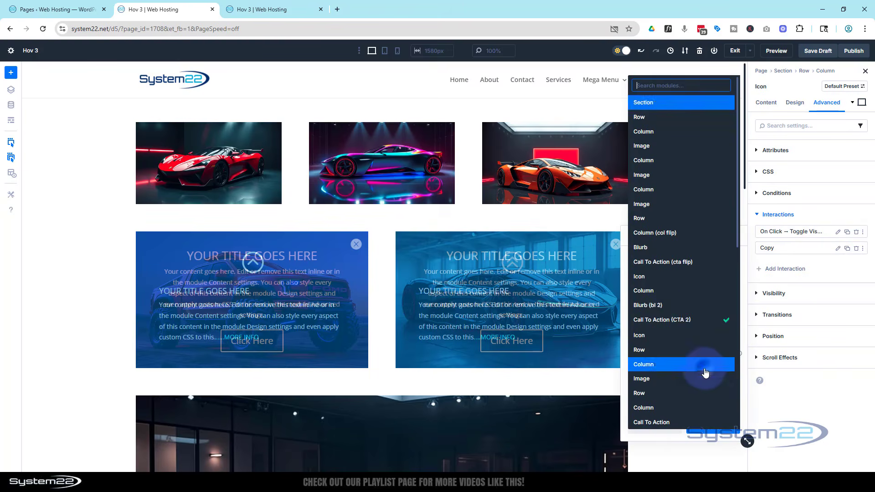
click(658, 336)
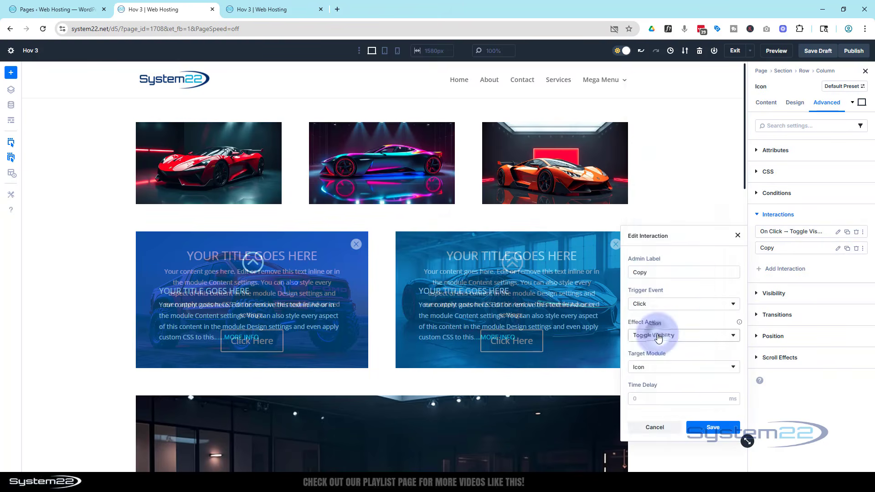
click(712, 426)
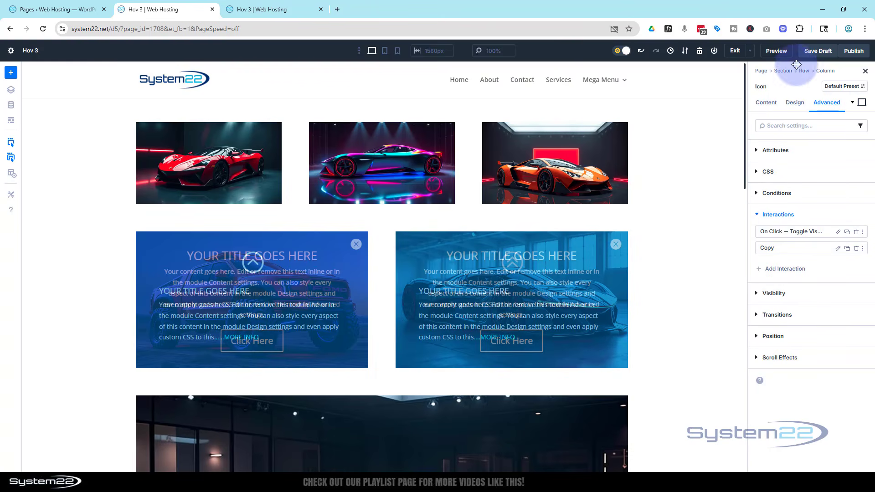
Step: Save the page as a draft and open its preview at the two blurb cards
click(818, 53)
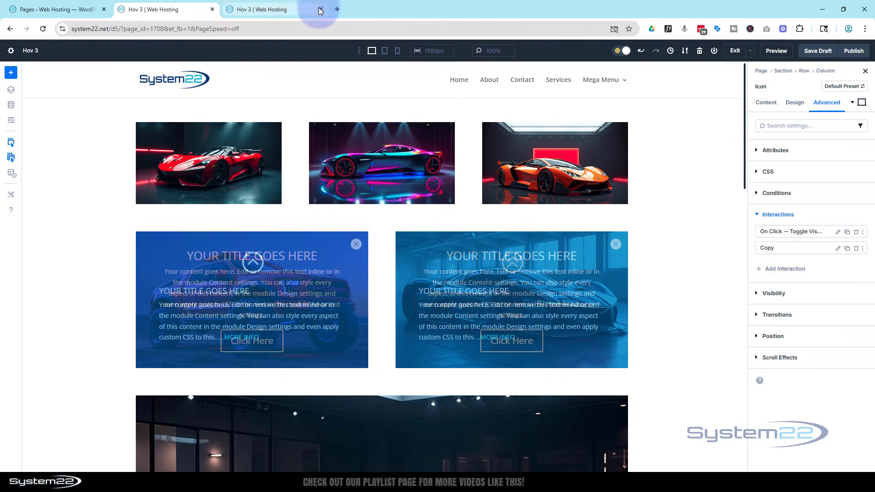
click(776, 50)
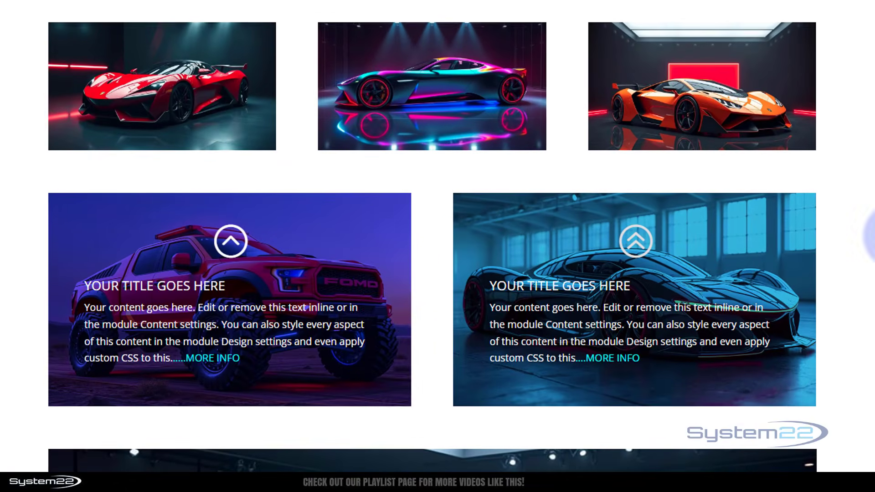
scroll(732, 248, down, 2)
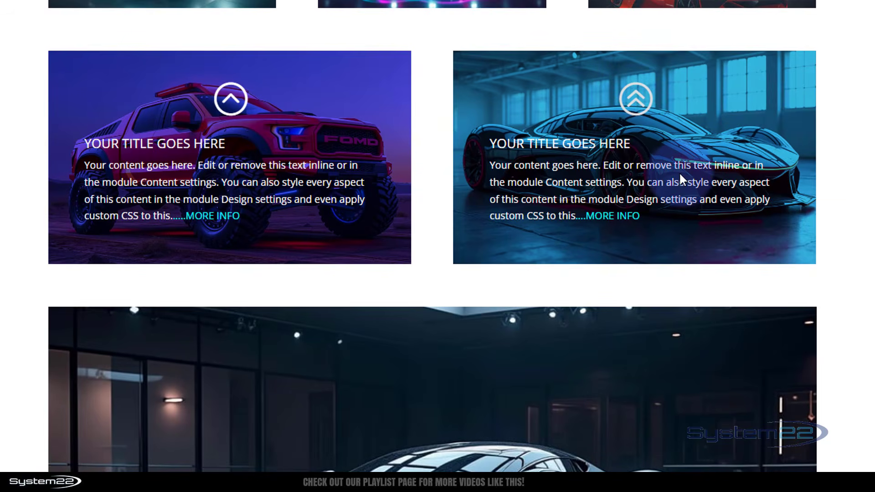
Step: Test the second card in the preview by repeatedly revealing its overlay from the blurb and dismissing it with the close icon
click(617, 215)
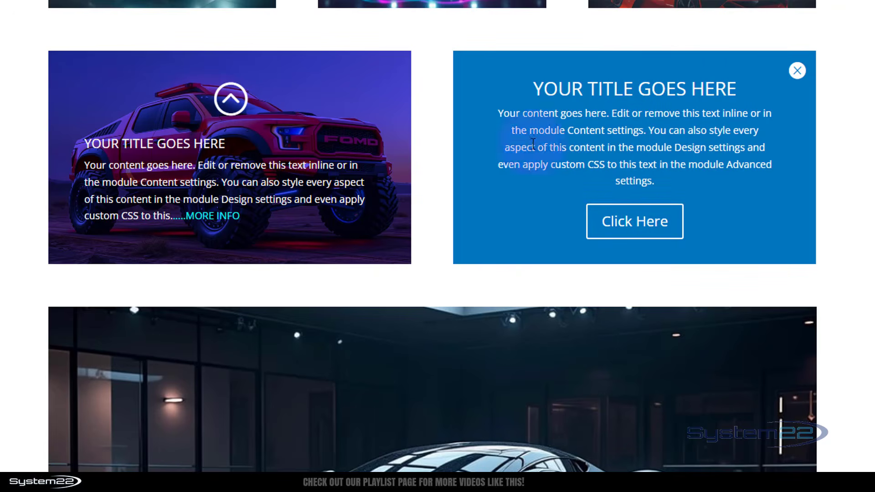
click(796, 71)
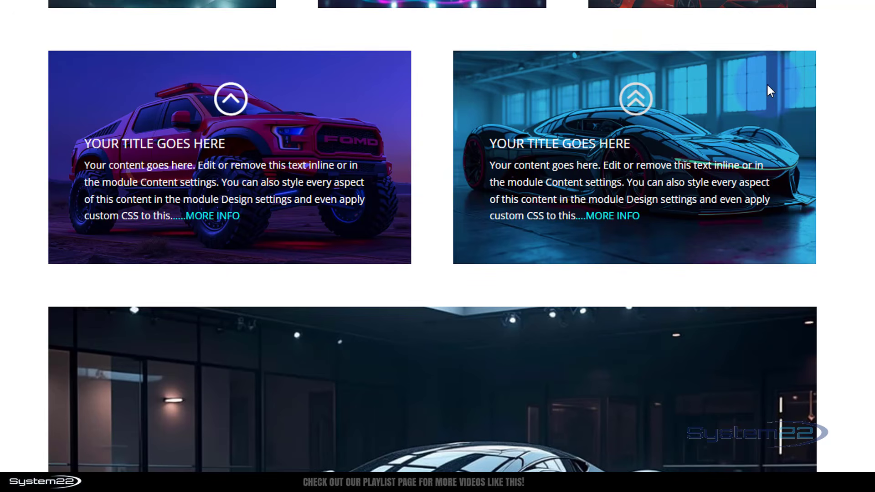
click(600, 215)
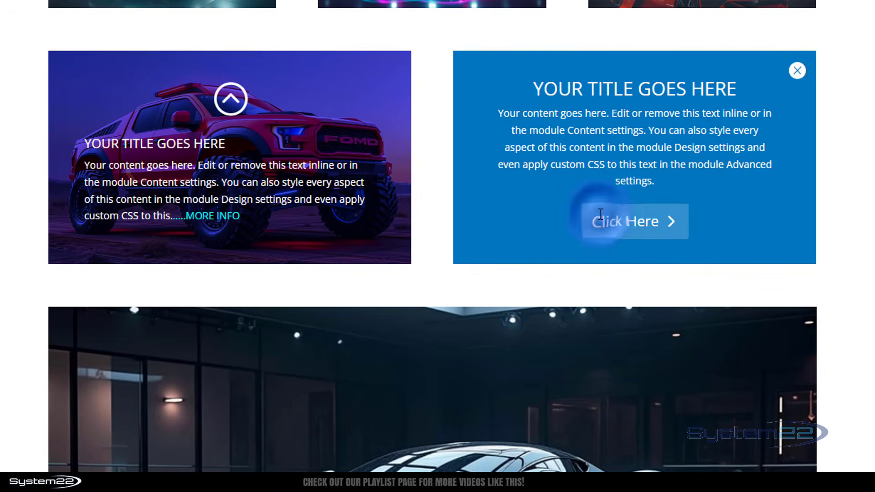
click(793, 72)
click(767, 105)
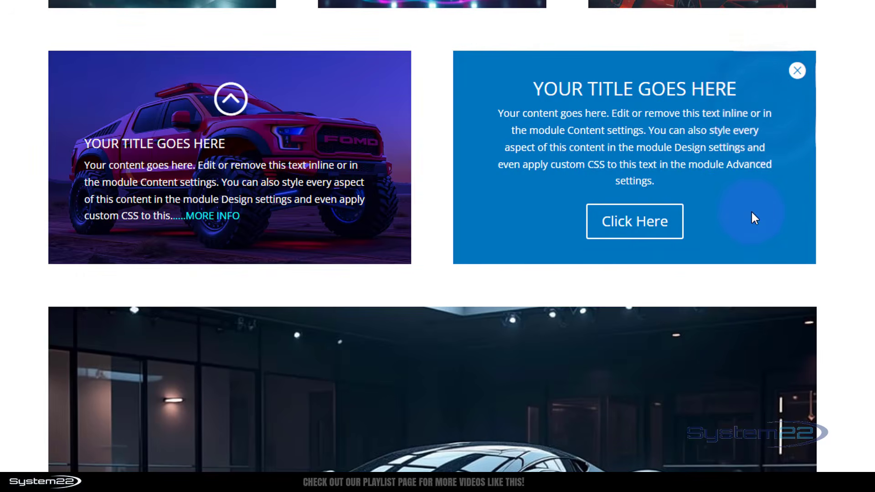
click(798, 71)
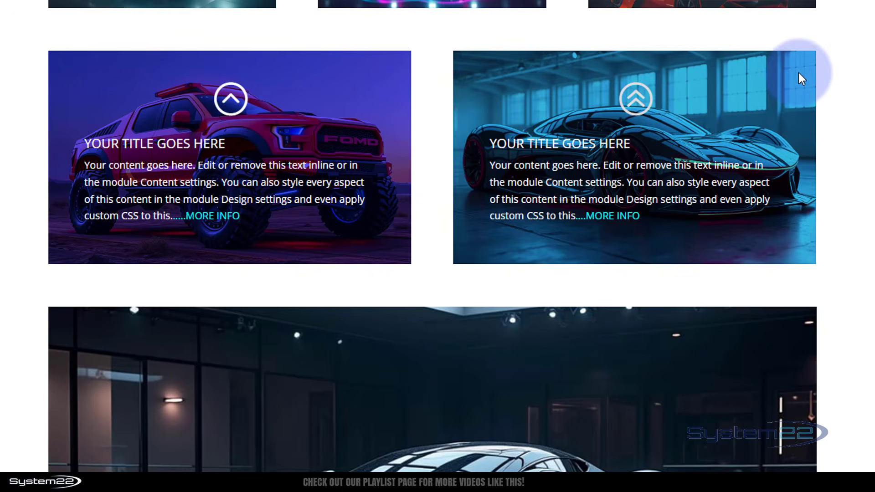
click(766, 93)
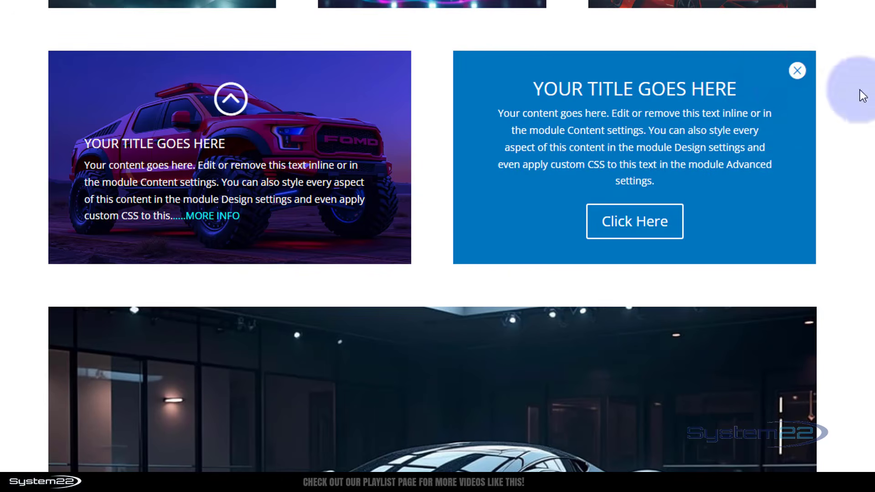
click(798, 71)
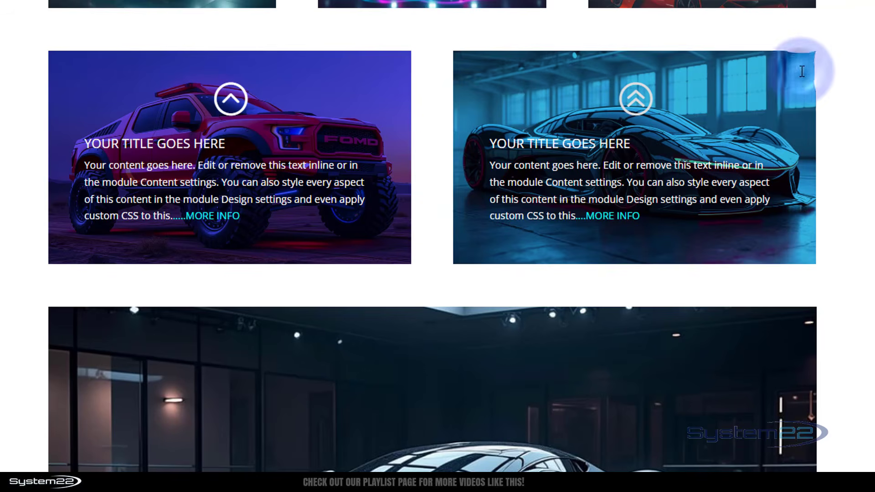
Step: Test both cards side by side in the preview, revealing each call-to-action overlay and dismissing it with its close icon
click(357, 119)
click(392, 69)
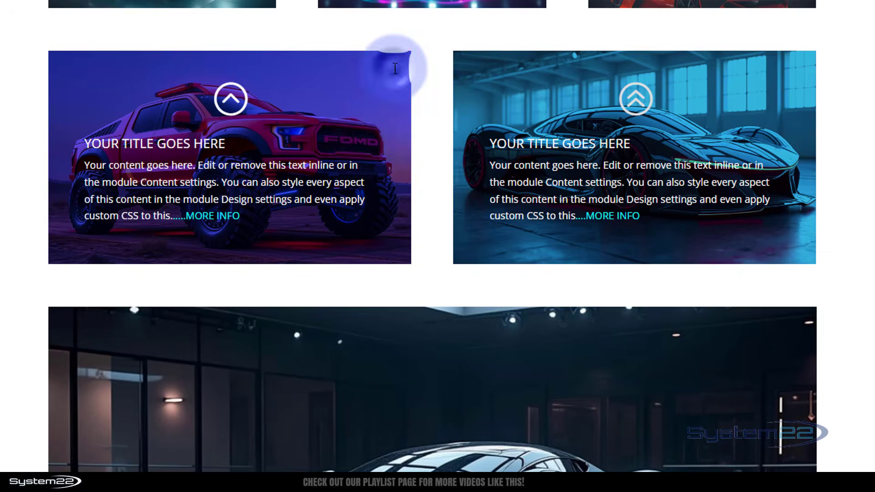
click(504, 112)
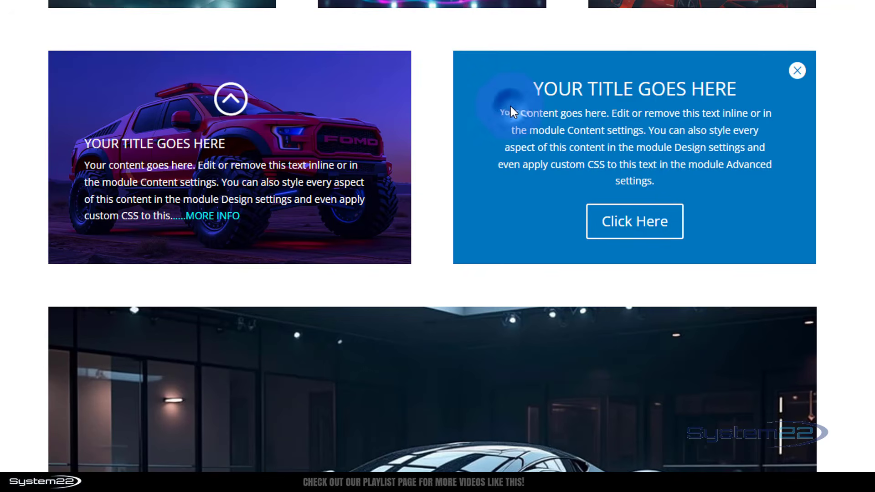
click(795, 69)
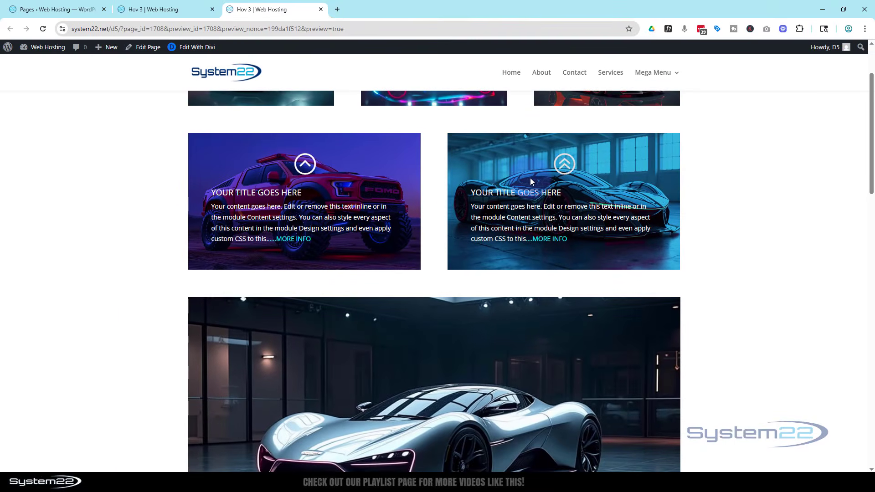
click(371, 179)
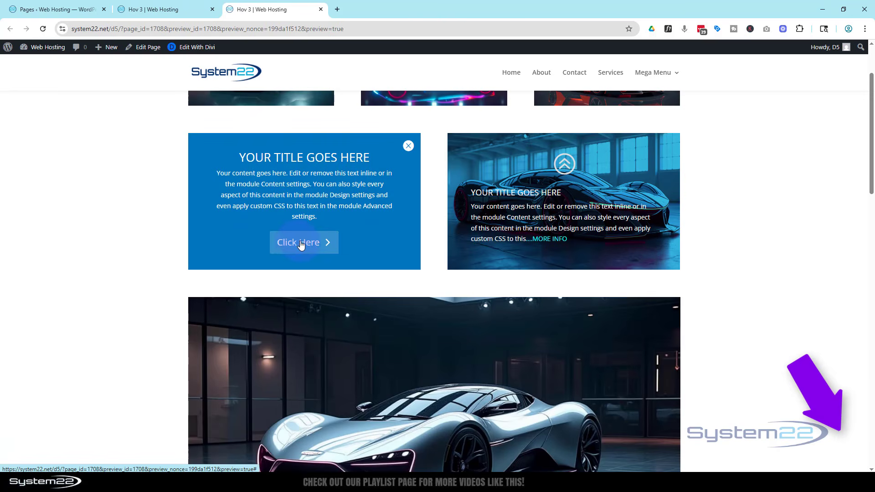
click(484, 253)
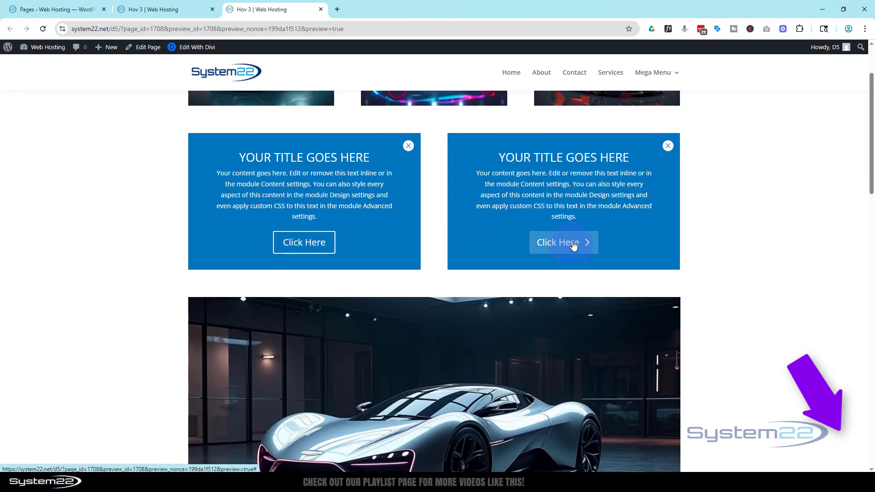
click(668, 146)
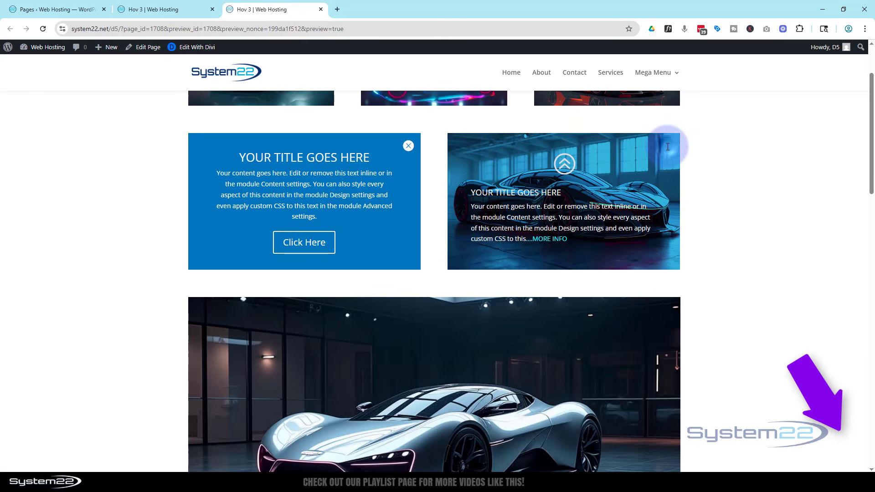
click(409, 146)
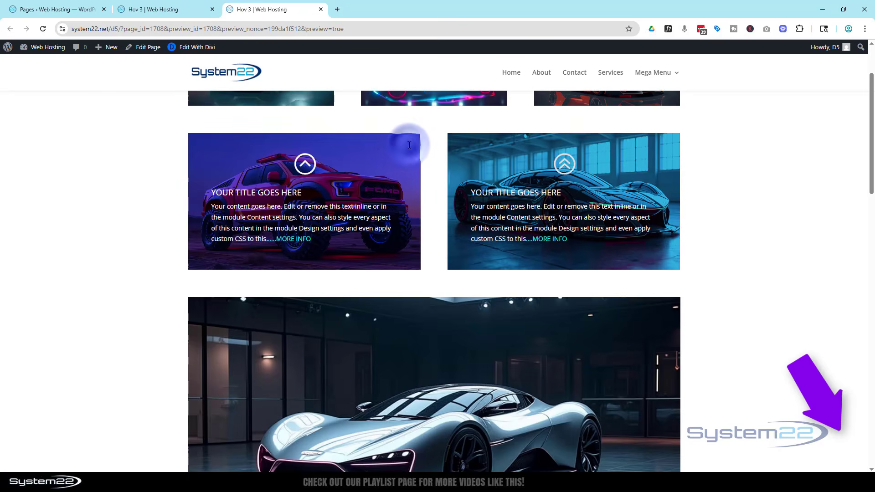
click(627, 171)
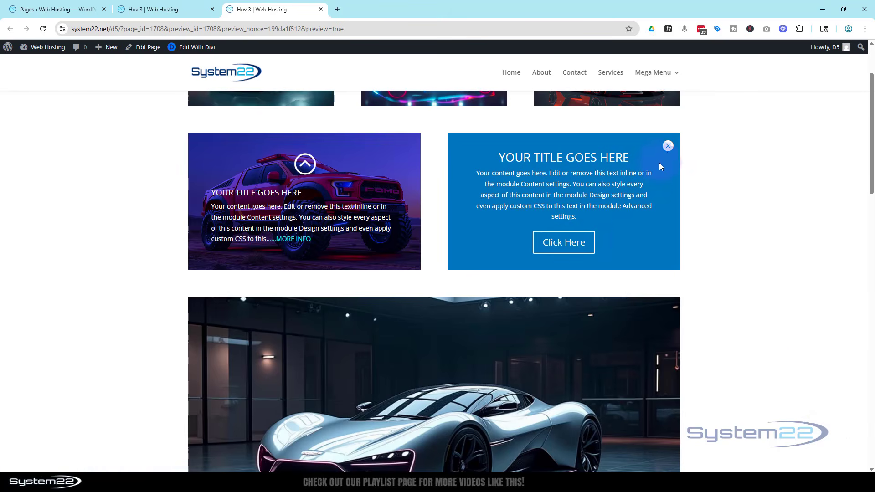
click(668, 146)
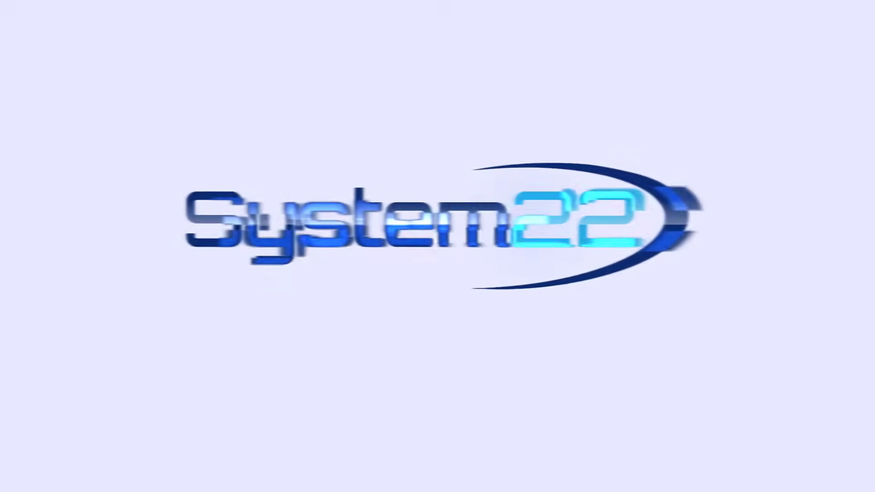